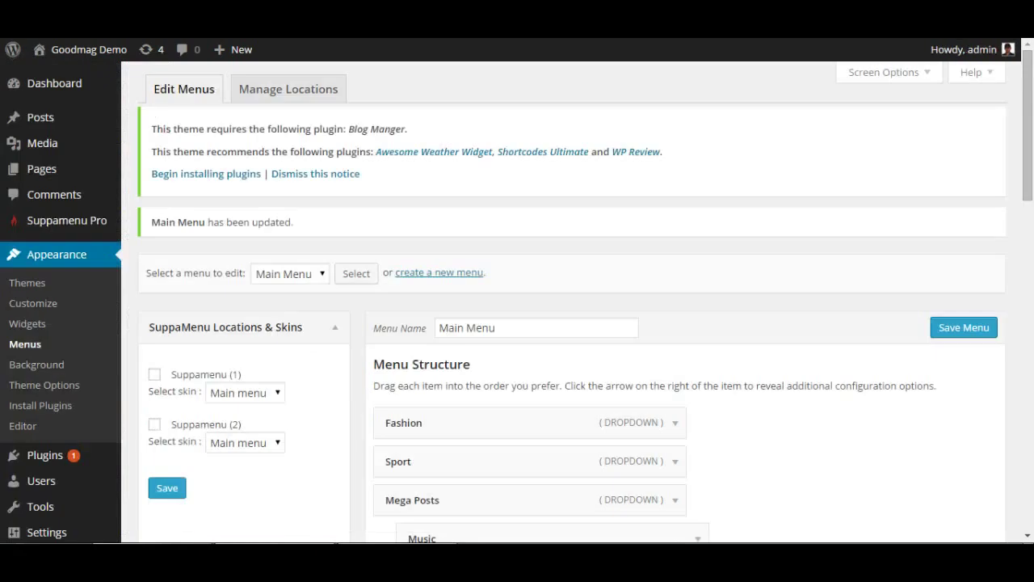
# Open the Suppamenu Pro settings and load the "Main menu" skin options
pyautogui.click(58, 222)
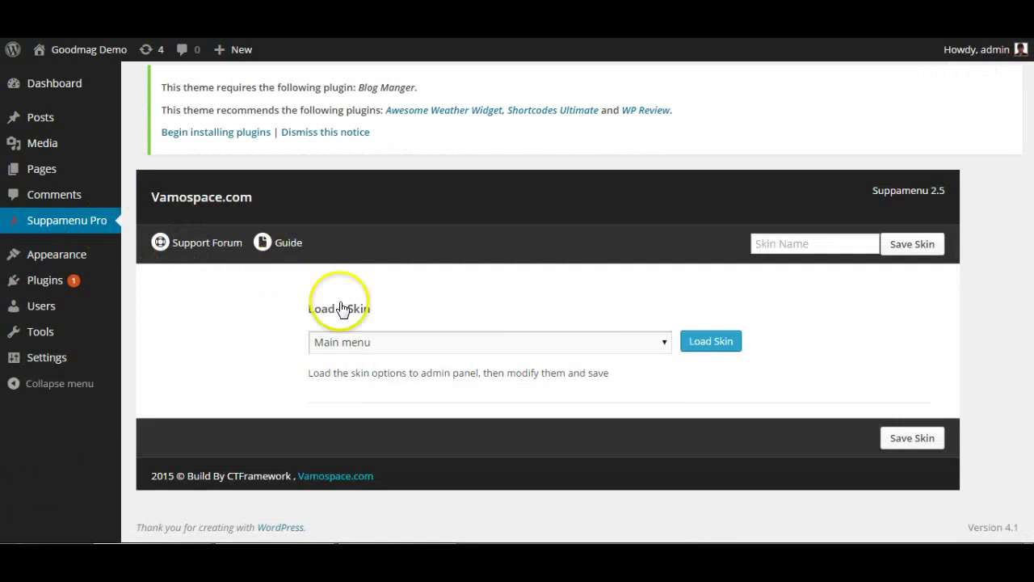
pyautogui.click(665, 344)
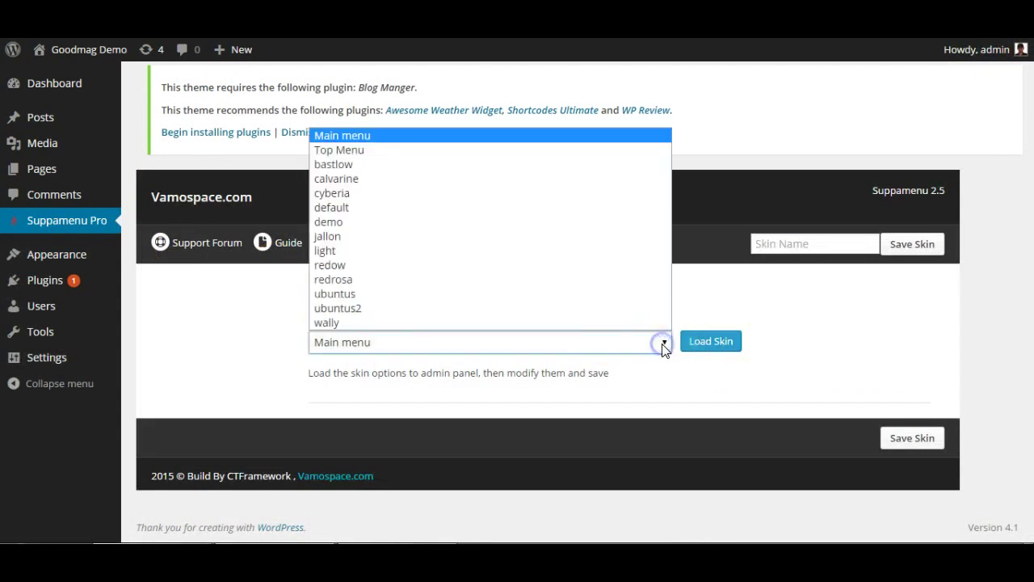
pyautogui.click(391, 140)
pyautogui.click(714, 345)
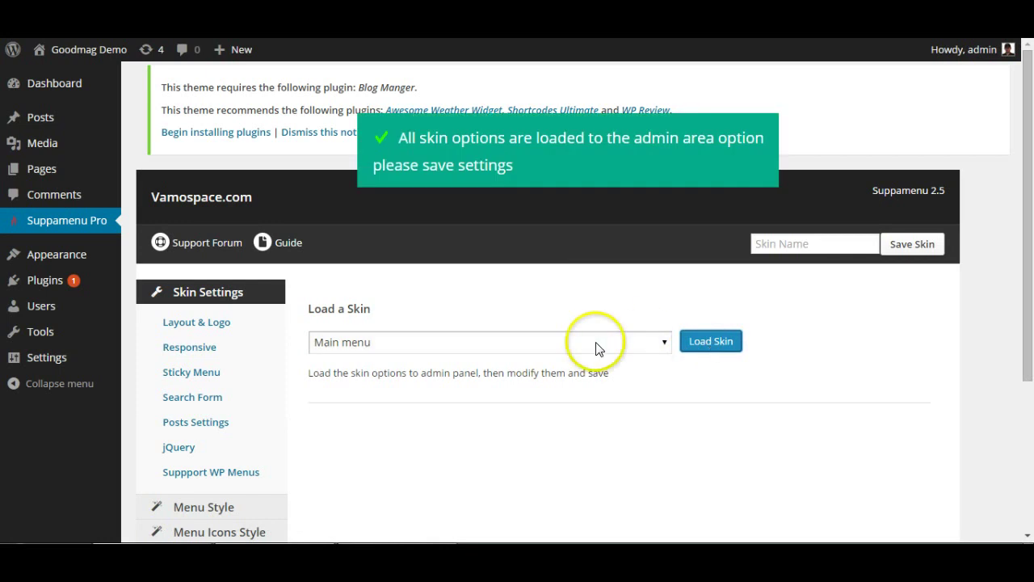
# In the skin's WP menu support settings, set the number of menu locations to 2 and save the skin
pyautogui.scroll(-2, 566, 339)
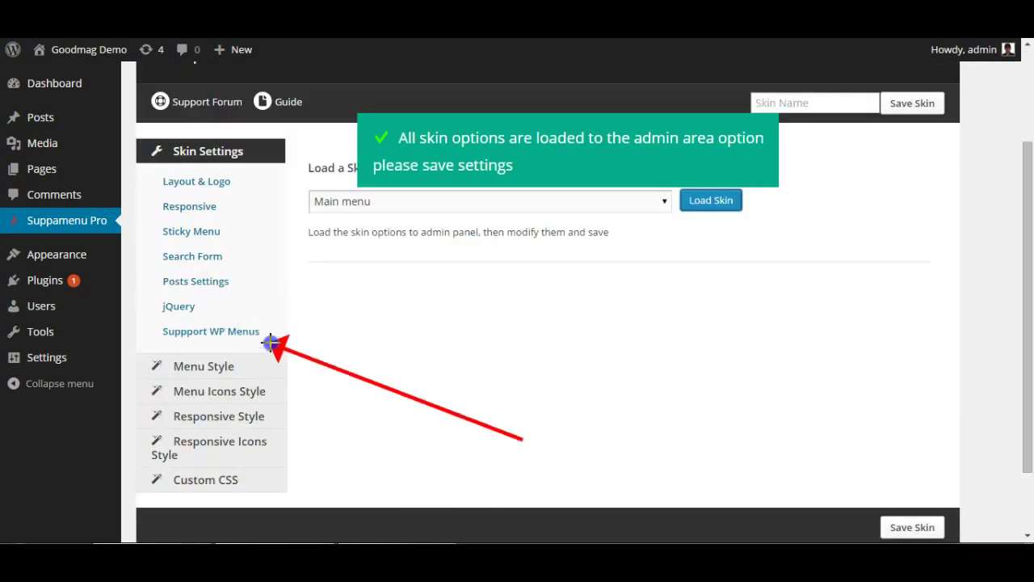
pyautogui.click(228, 331)
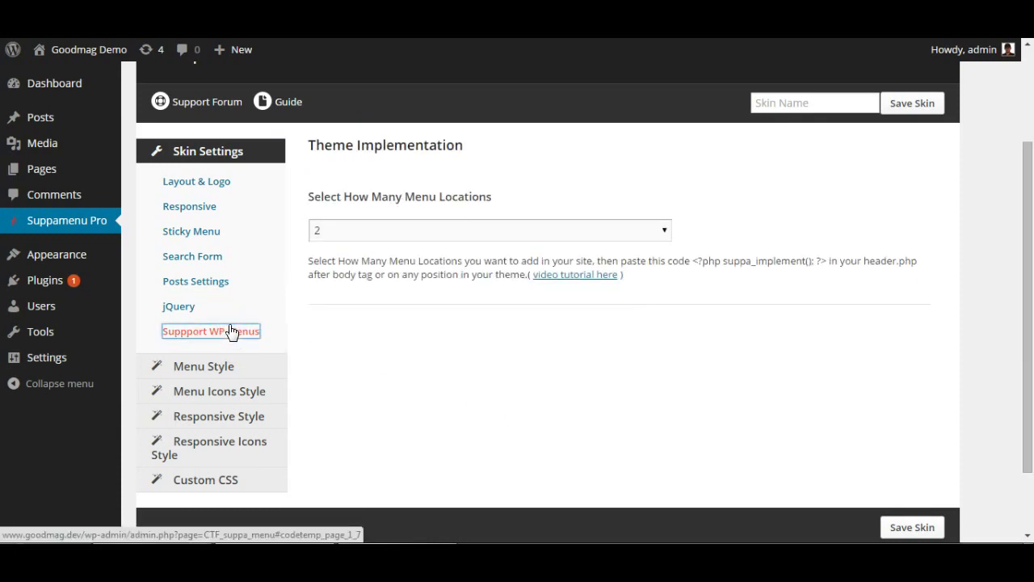
pyautogui.click(619, 231)
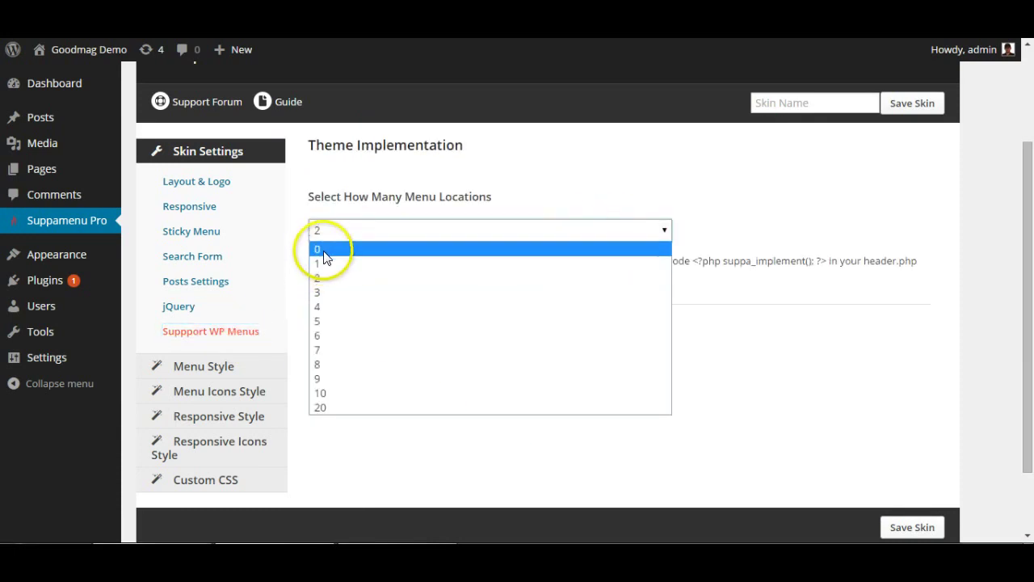
pyautogui.click(324, 279)
pyautogui.click(432, 353)
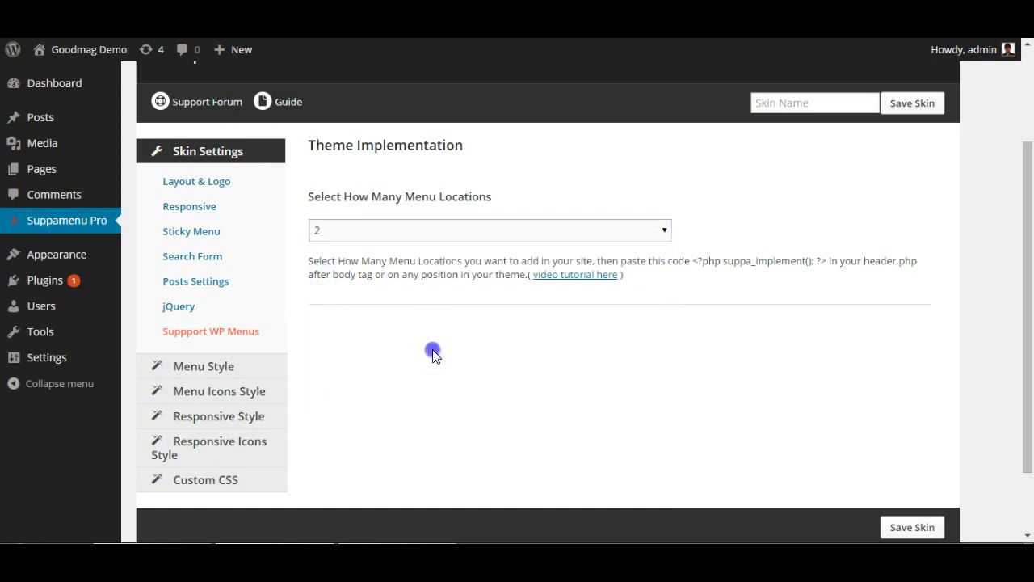
pyautogui.click(923, 103)
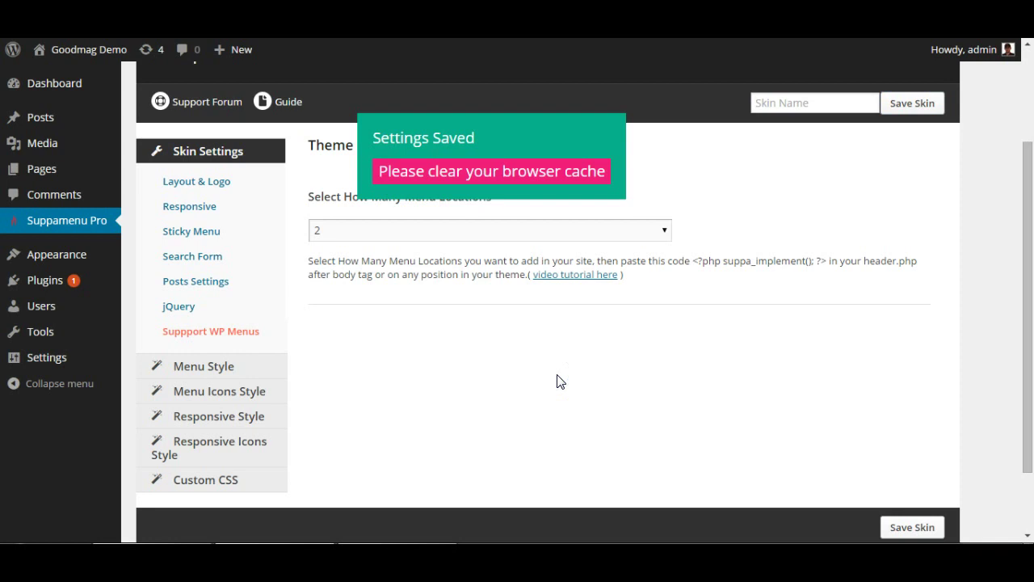
pyautogui.click(499, 386)
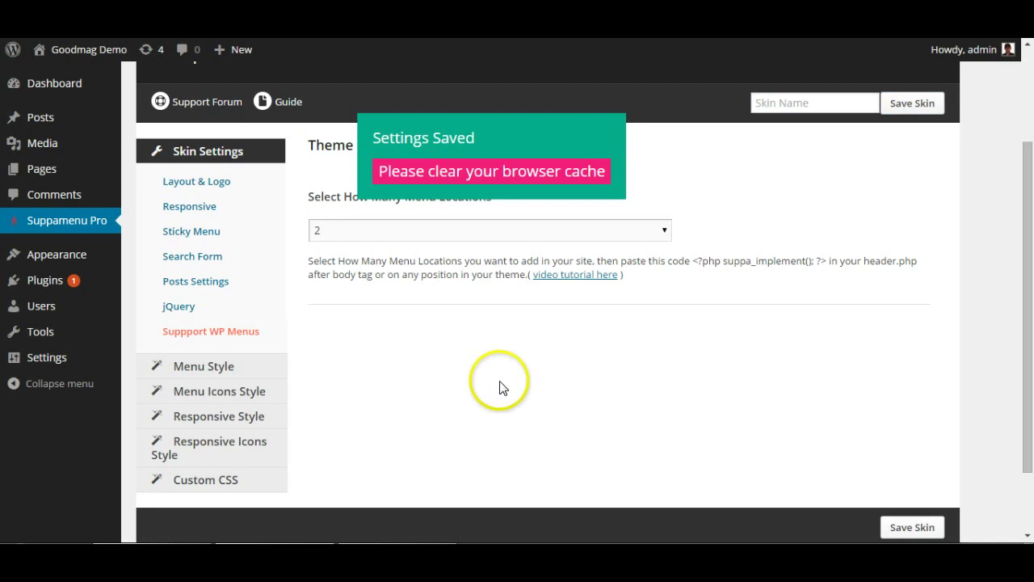
# On the WordPress Menus page, enable the Suppamenu (1) location with the "Top Menu" skin
pyautogui.click(77, 255)
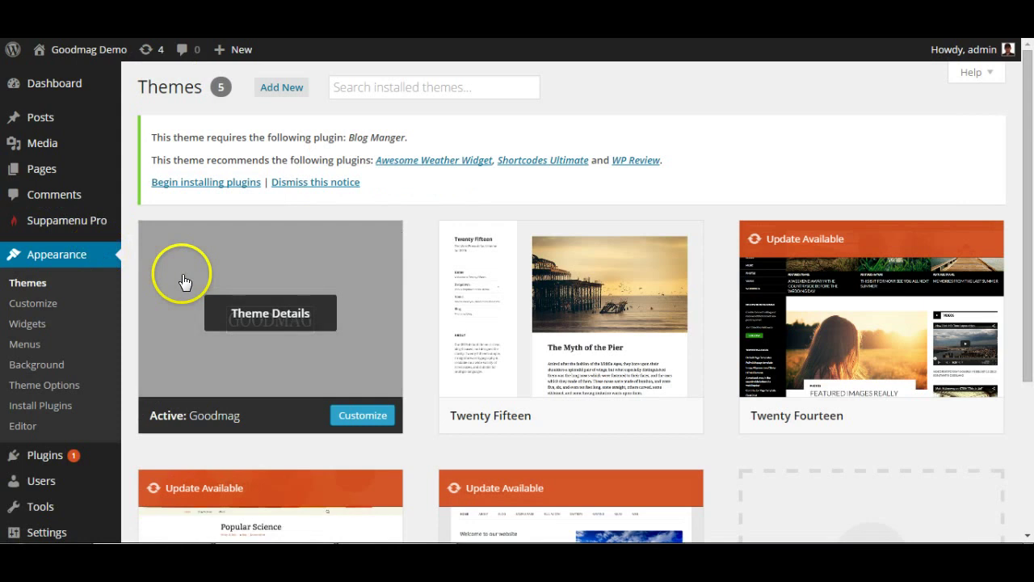
pyautogui.click(24, 344)
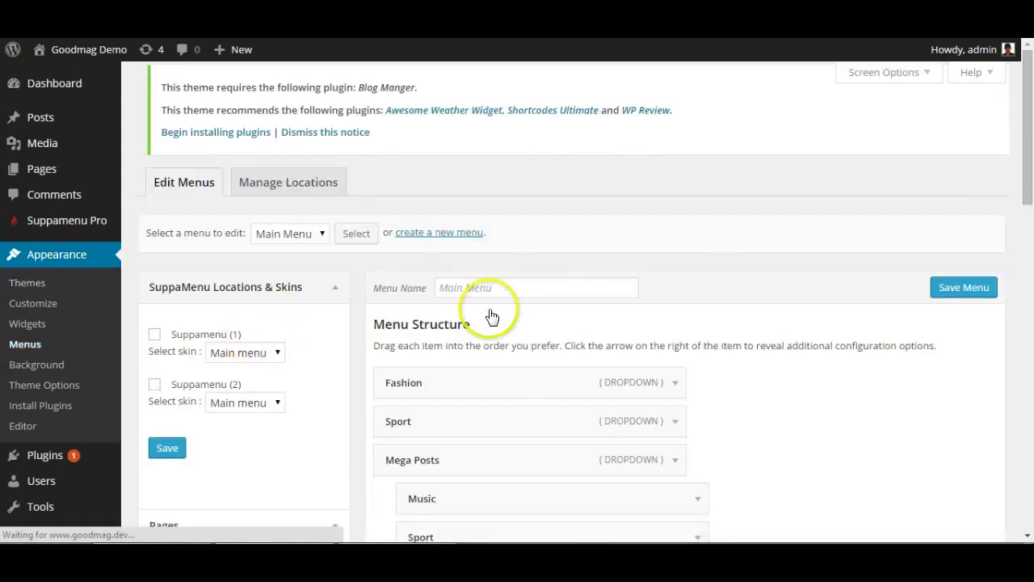
pyautogui.click(156, 264)
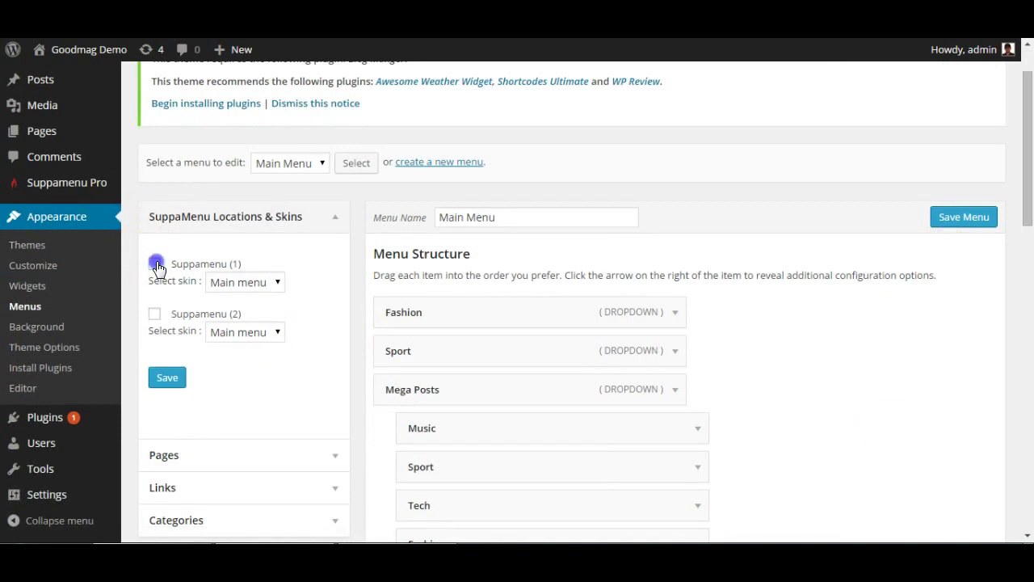
pyautogui.click(255, 282)
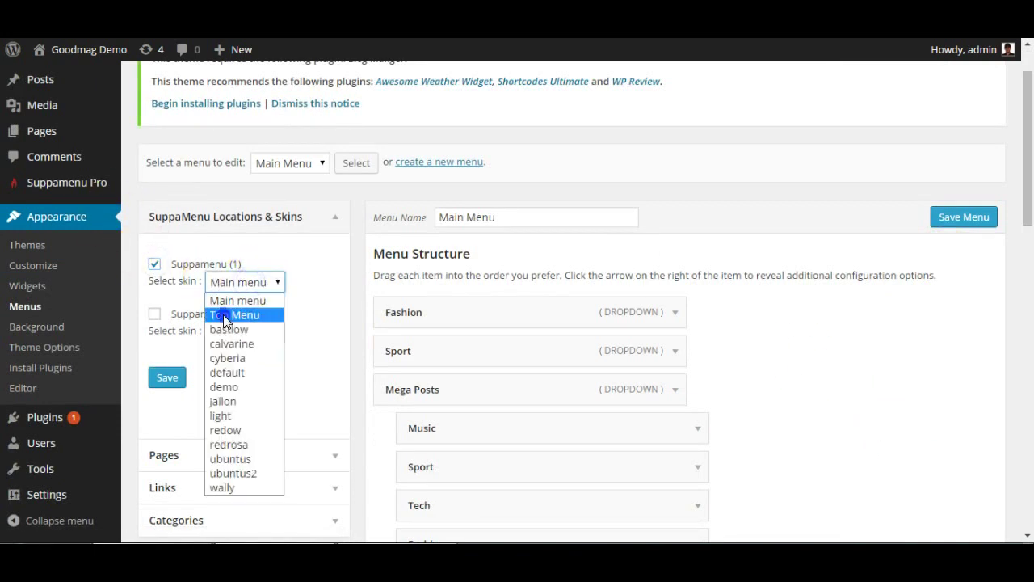
pyautogui.click(222, 314)
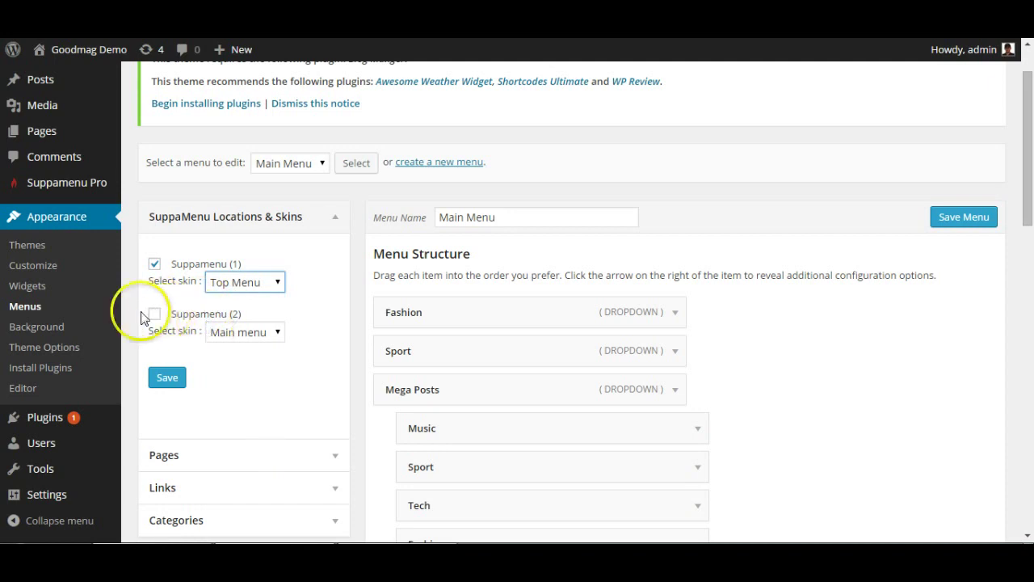
# Enable the Suppamenu (2) location with the "Main menu" skin and save the locations and skins
pyautogui.click(154, 313)
pyautogui.click(257, 332)
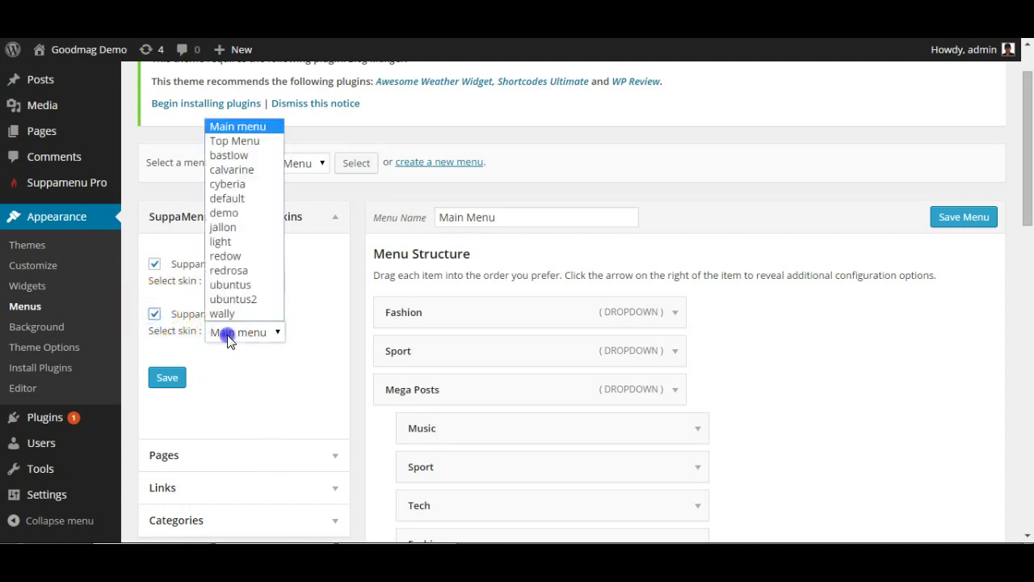
pyautogui.click(239, 130)
pyautogui.click(171, 376)
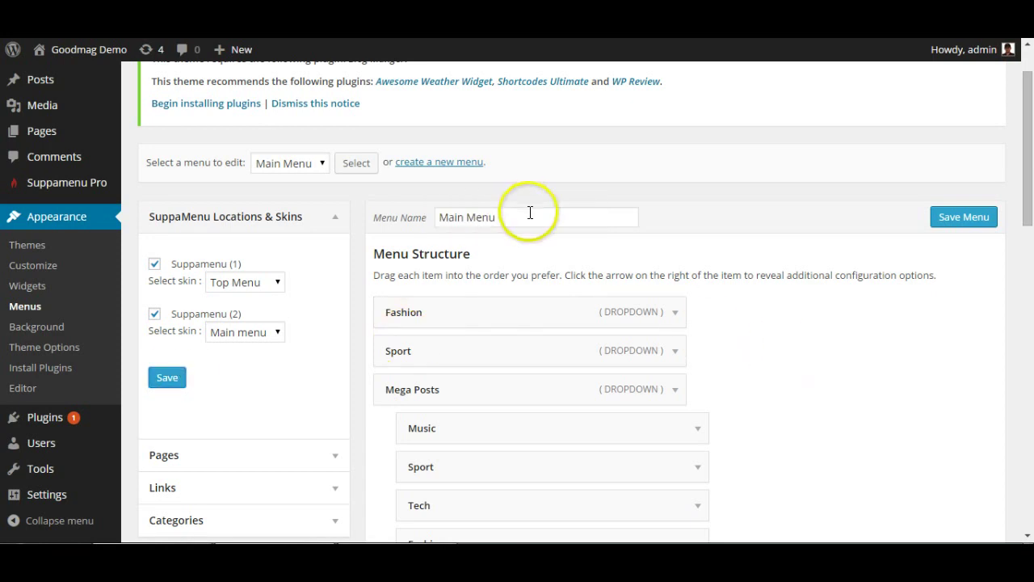
# Assign Main Menu to the Suppamenu (2) theme location and save the menu
pyautogui.moveTo(530, 213); pyautogui.dragTo(468, 212)
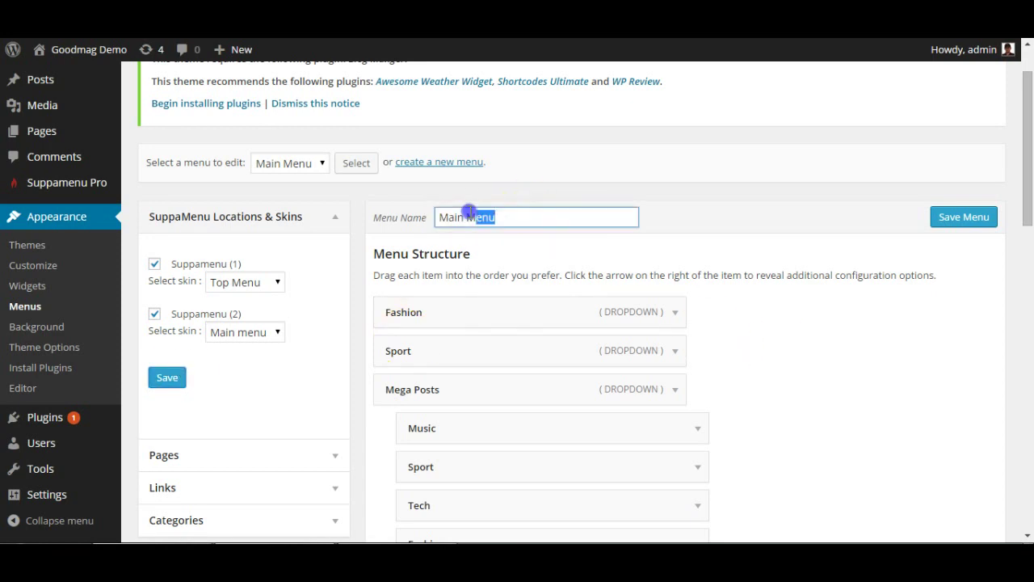
pyautogui.click(828, 365)
pyautogui.scroll(-9, 861, 360)
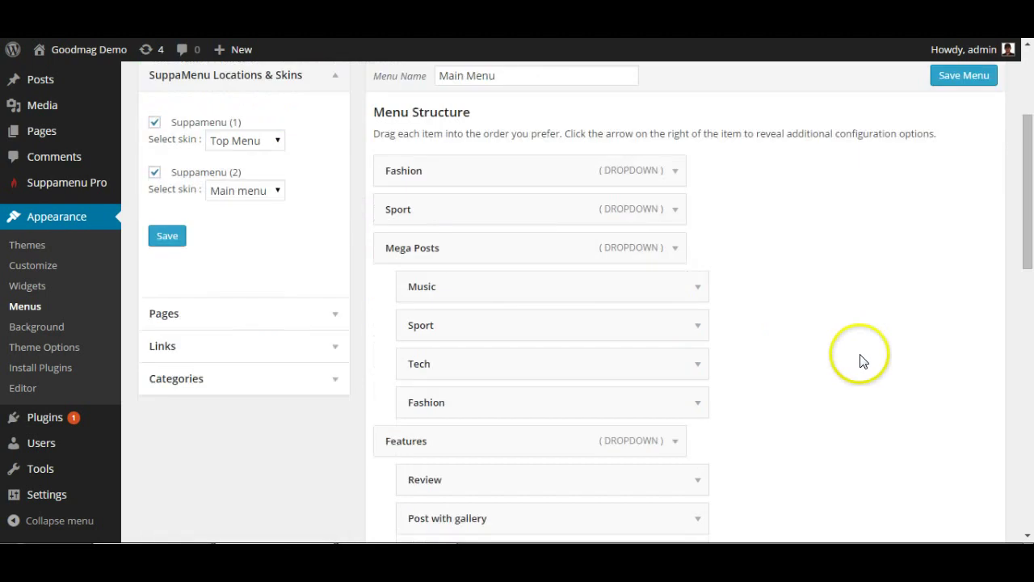
pyautogui.scroll(-3, 844, 365)
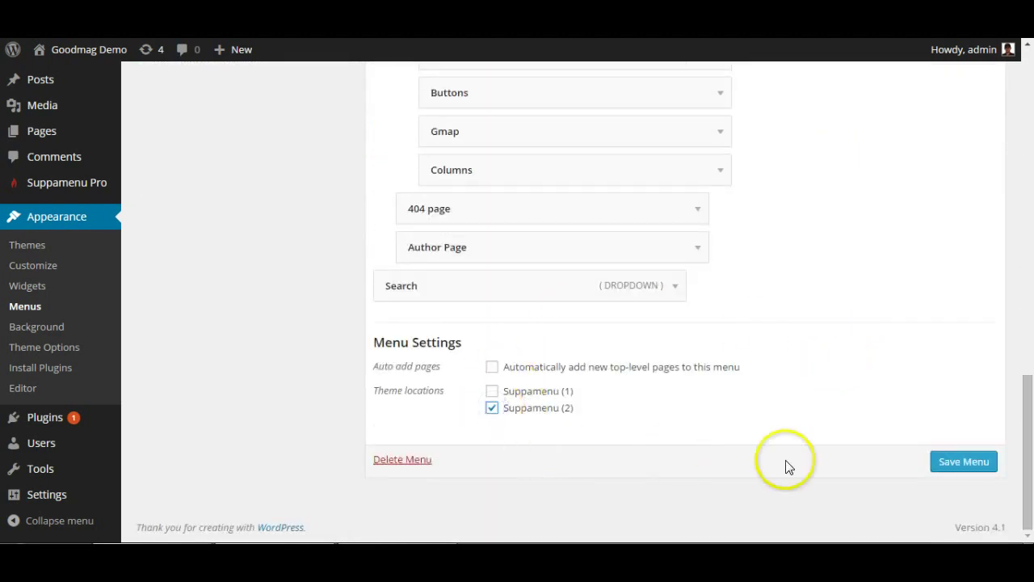
pyautogui.click(950, 462)
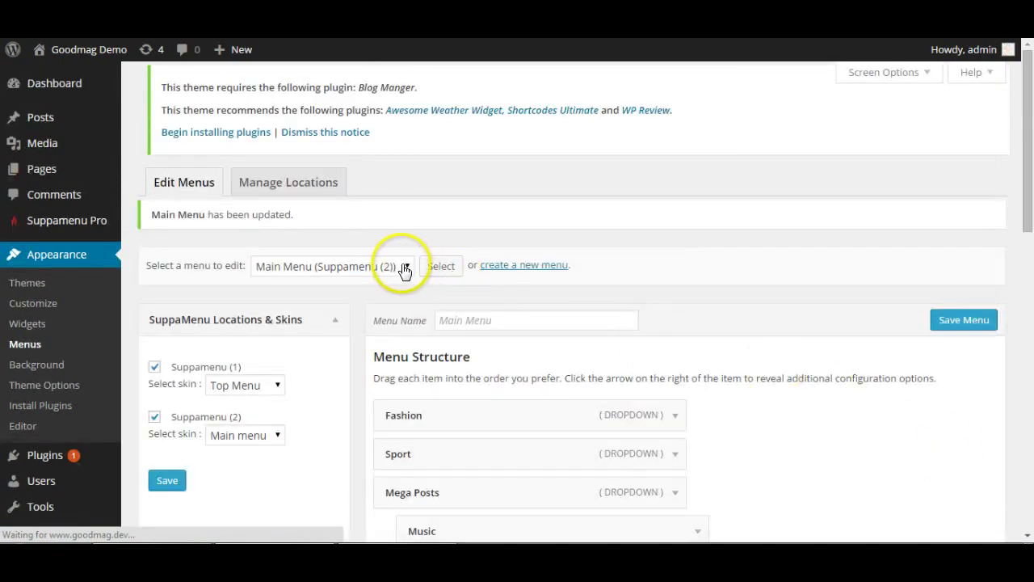
# Assign the Top menu to the Suppamenu (1) theme location, save it, and check the top menu on the live site
pyautogui.click(406, 273)
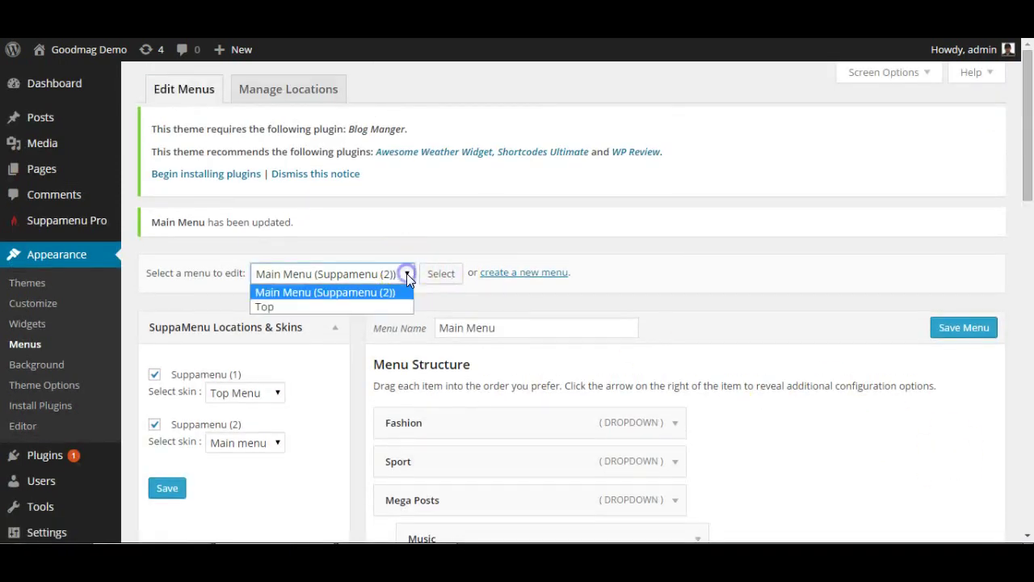
pyautogui.click(290, 306)
pyautogui.click(453, 275)
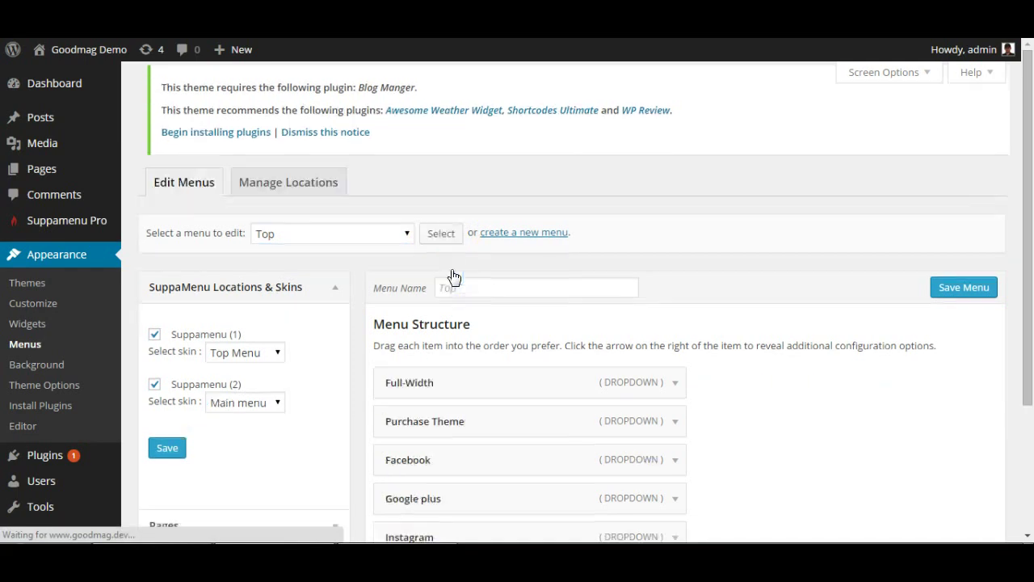
pyautogui.scroll(-4, 779, 388)
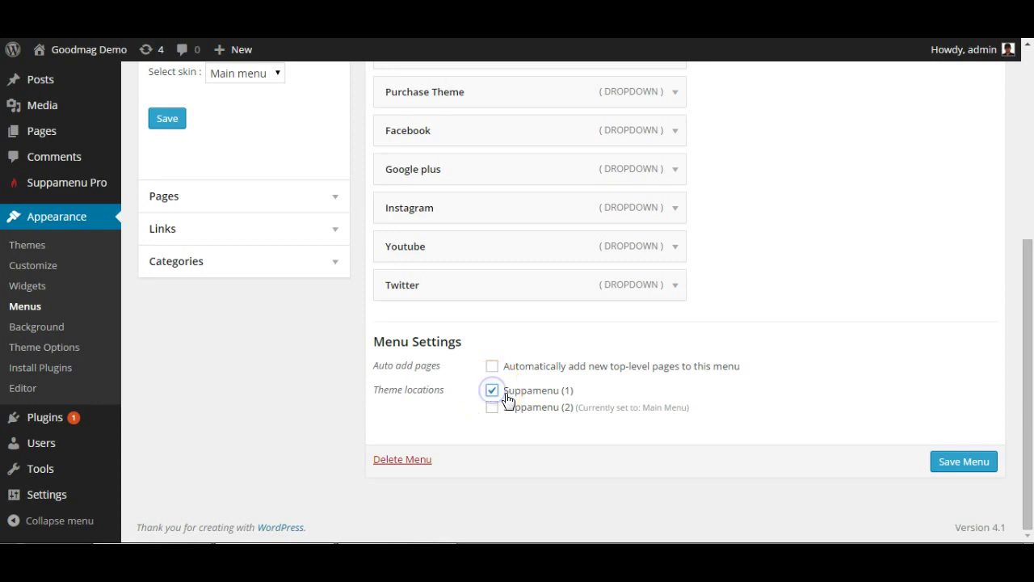
pyautogui.click(958, 475)
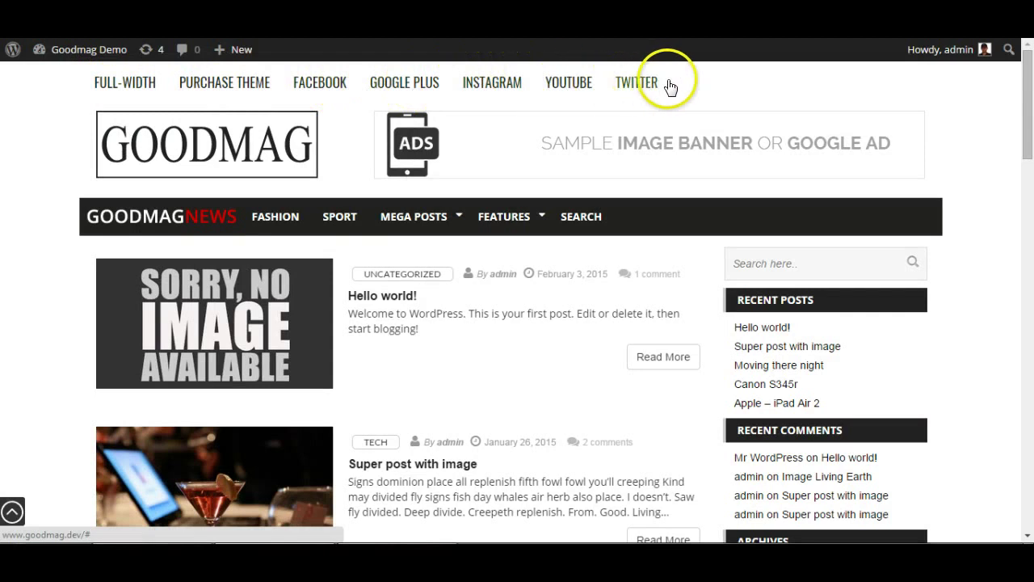
pyautogui.moveTo(684, 81)
pyautogui.mouseDown()
pyautogui.moveTo(512, 85)
pyautogui.moveTo(670, 76)
pyautogui.moveTo(671, 96)
pyautogui.mouseUp()
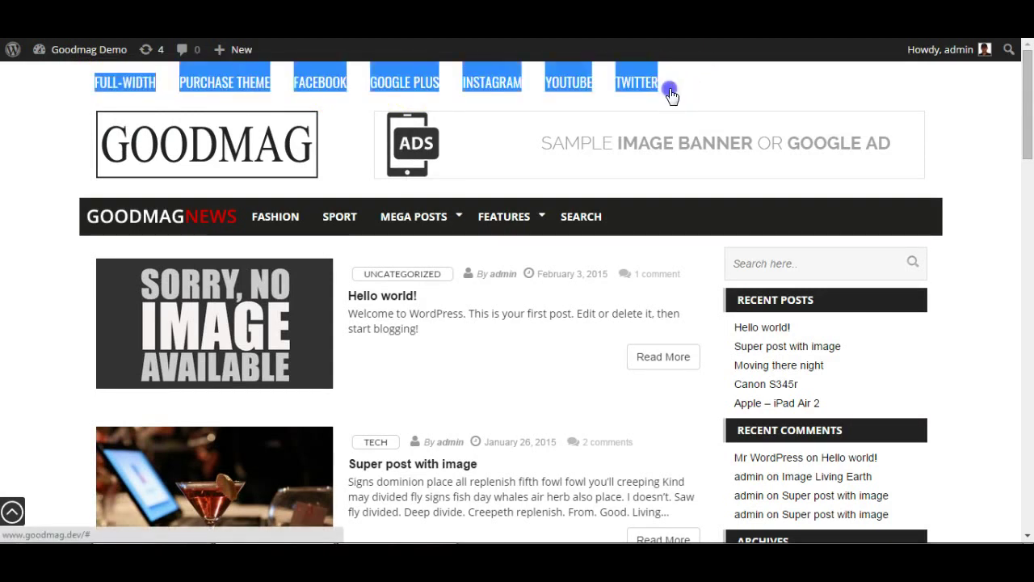
pyautogui.click(73, 121)
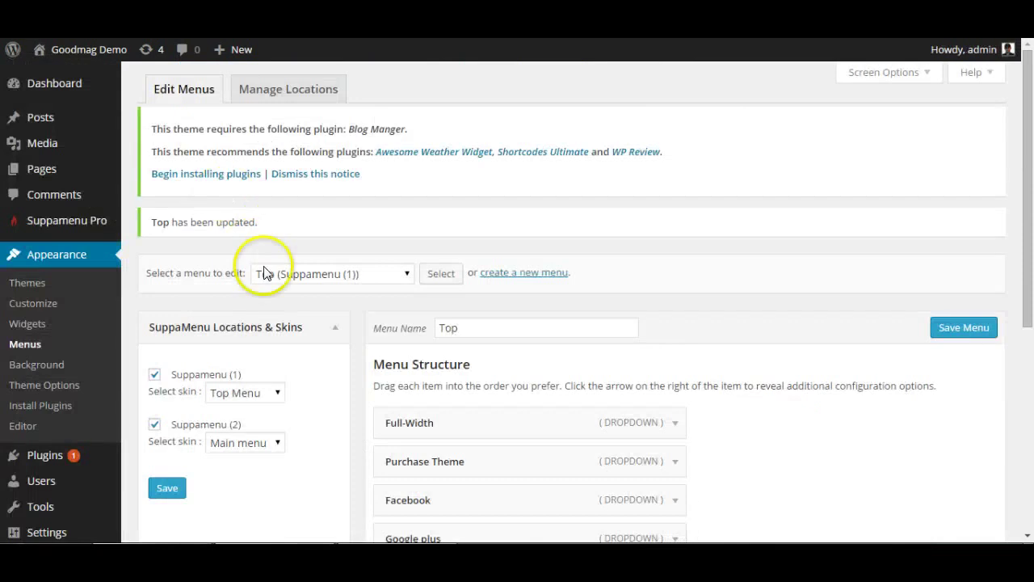
# In the Top menu, set the Facebook item's menu type to "Use as Social Media"
pyautogui.scroll(-3, 291, 275)
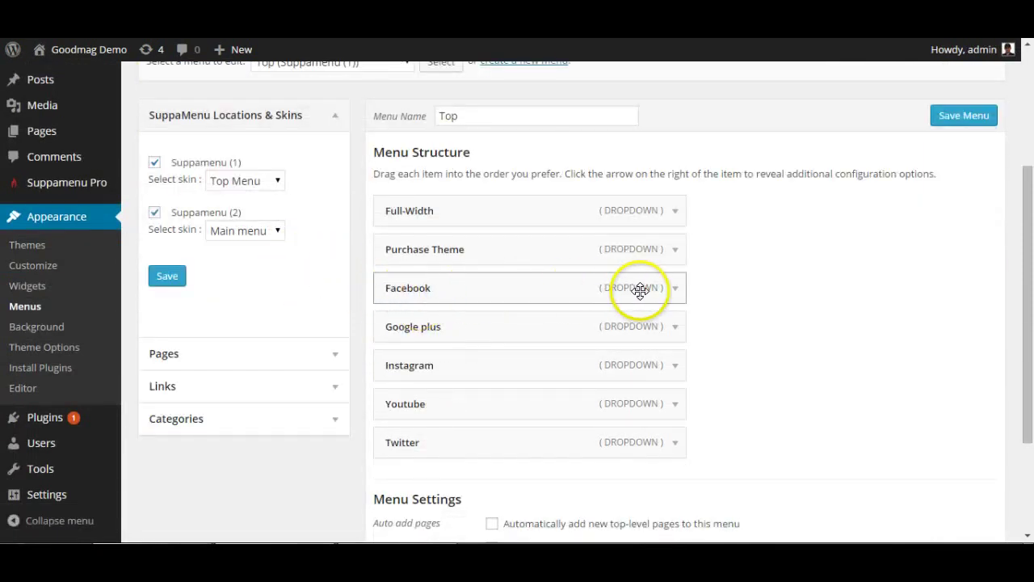
pyautogui.click(676, 289)
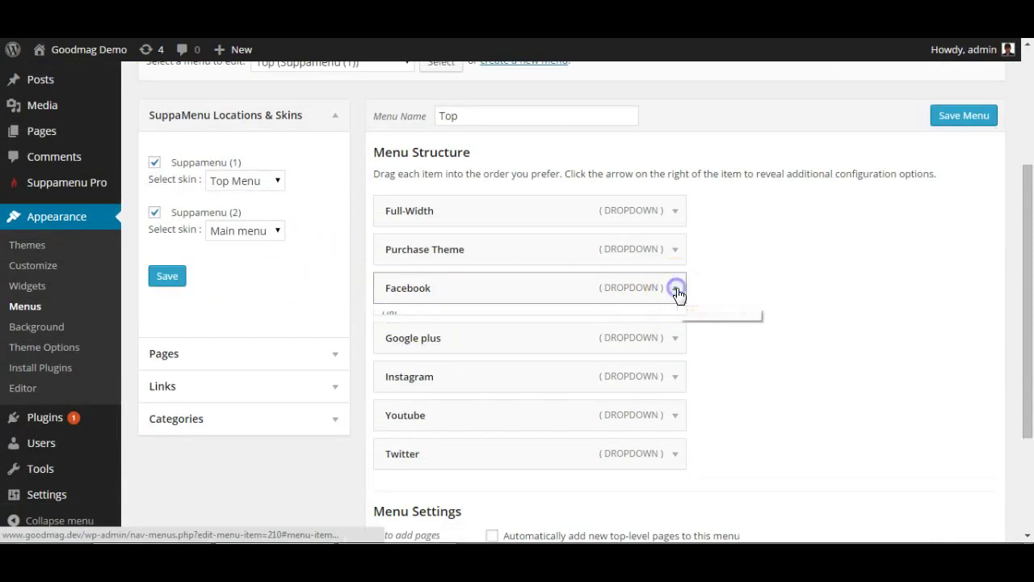
pyautogui.scroll(-1, 671, 347)
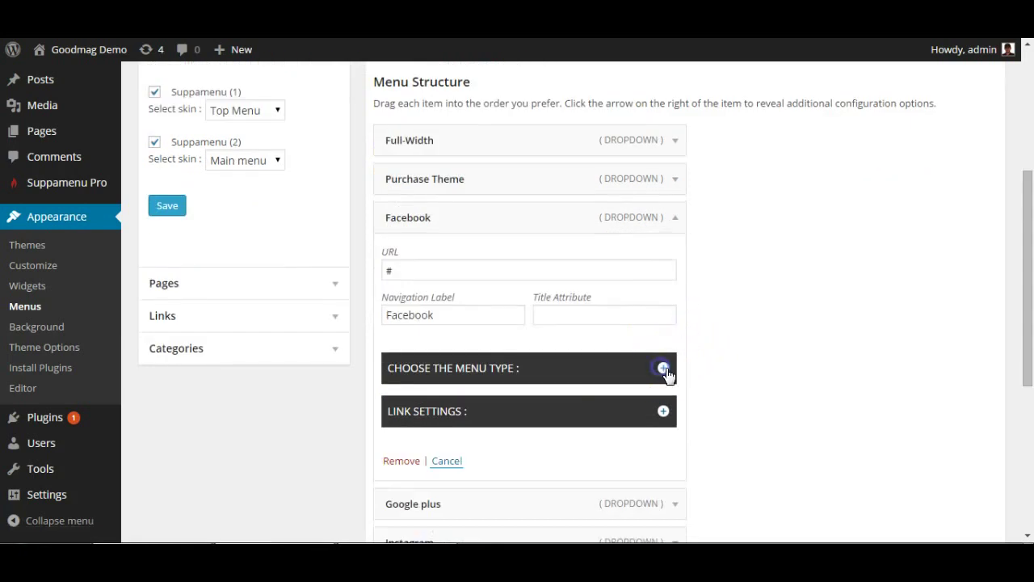
pyautogui.click(663, 369)
pyautogui.scroll(-3, 689, 385)
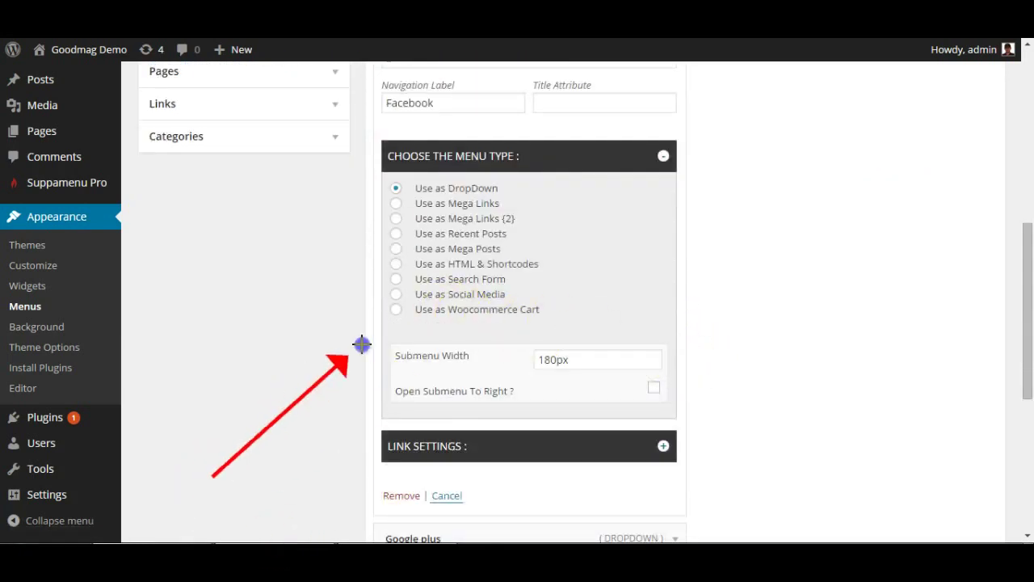
pyautogui.click(396, 294)
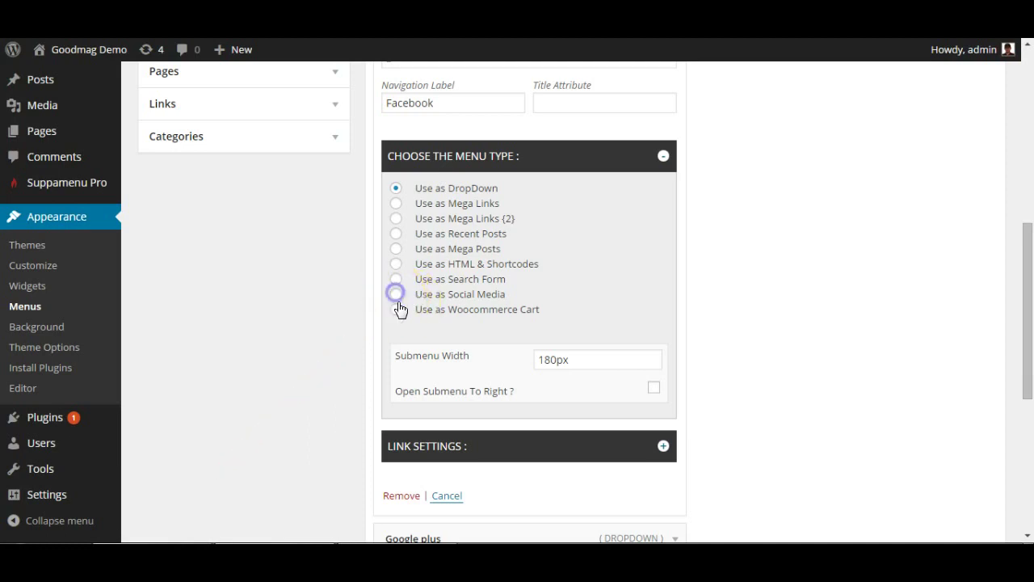
# In the Facebook item's link settings, set Upload Icon to Font Awesome icon
pyautogui.scroll(-1, 565, 410)
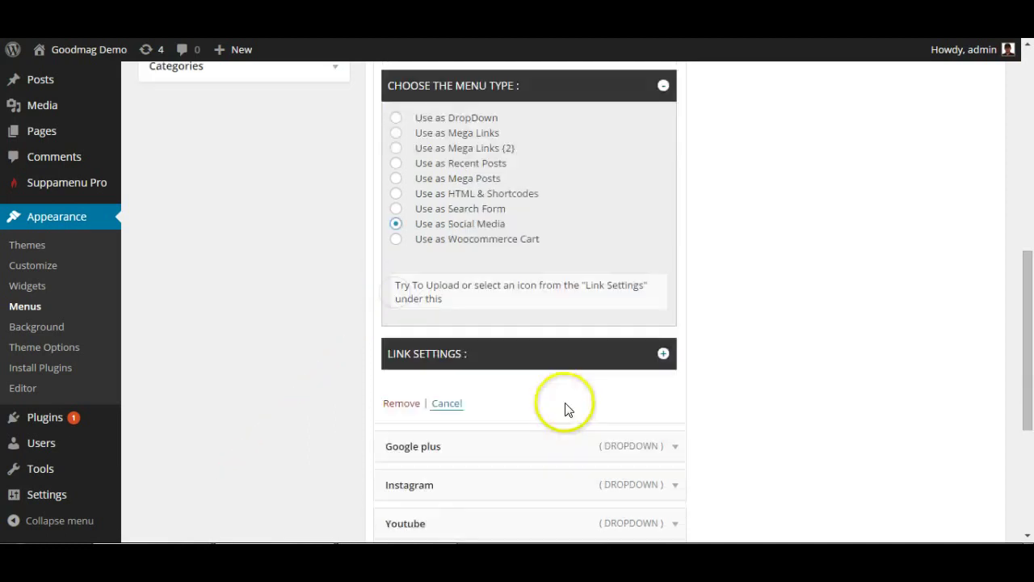
pyautogui.click(663, 354)
pyautogui.scroll(-2, 663, 360)
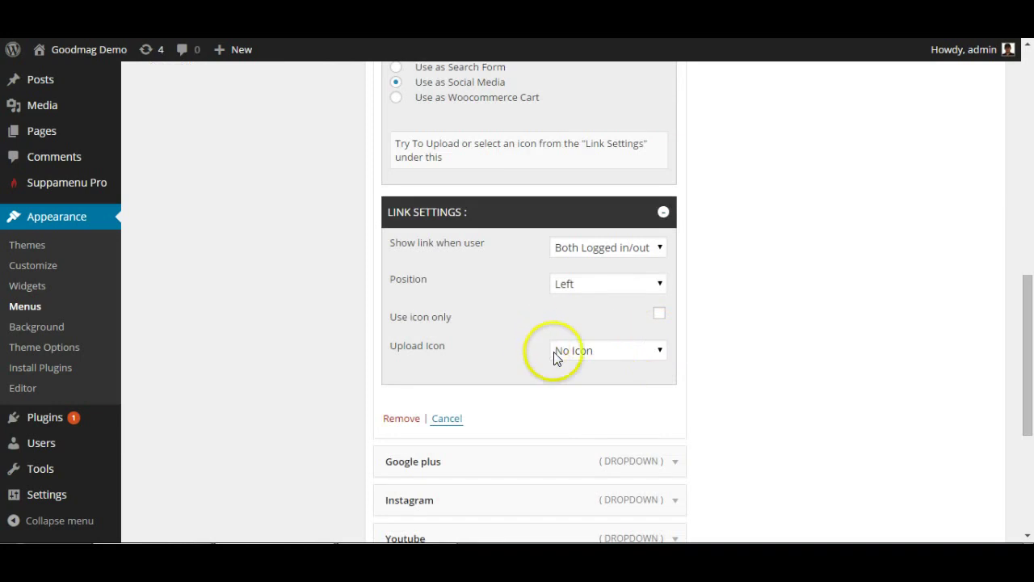
pyautogui.click(659, 349)
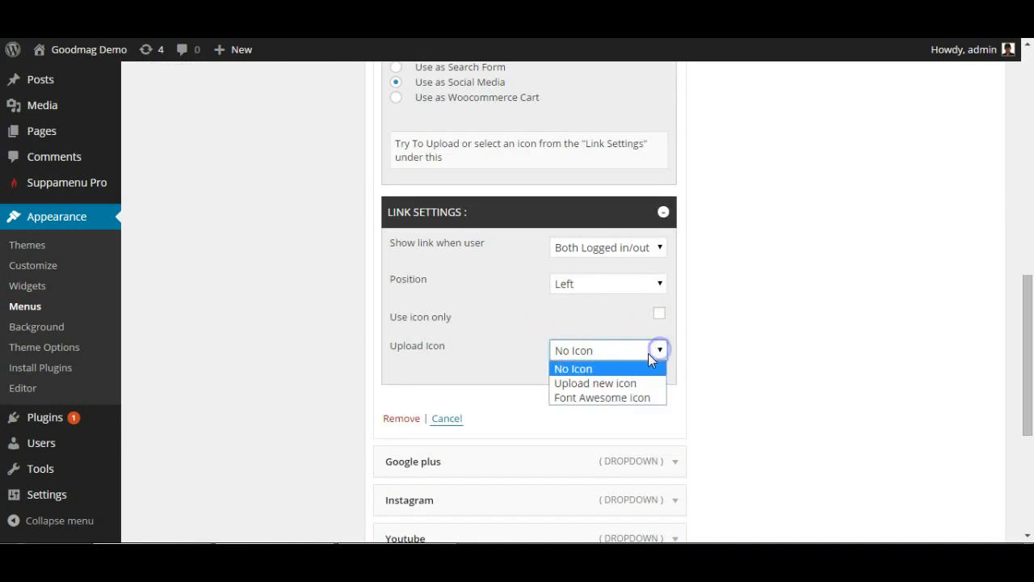
pyautogui.click(618, 397)
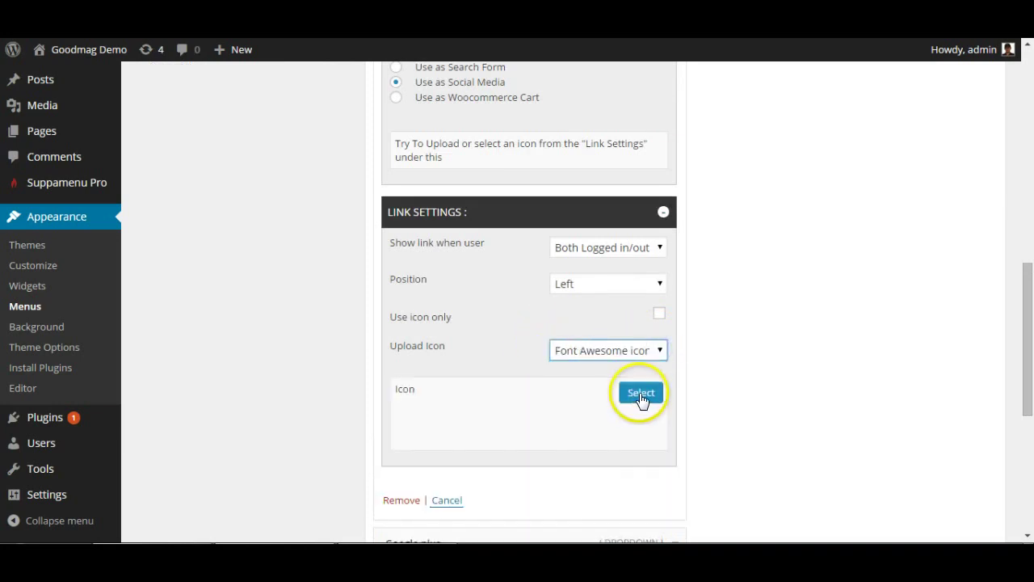
# Choose the square Facebook icon from the Font Awesome set for the Facebook menu item
pyautogui.click(641, 393)
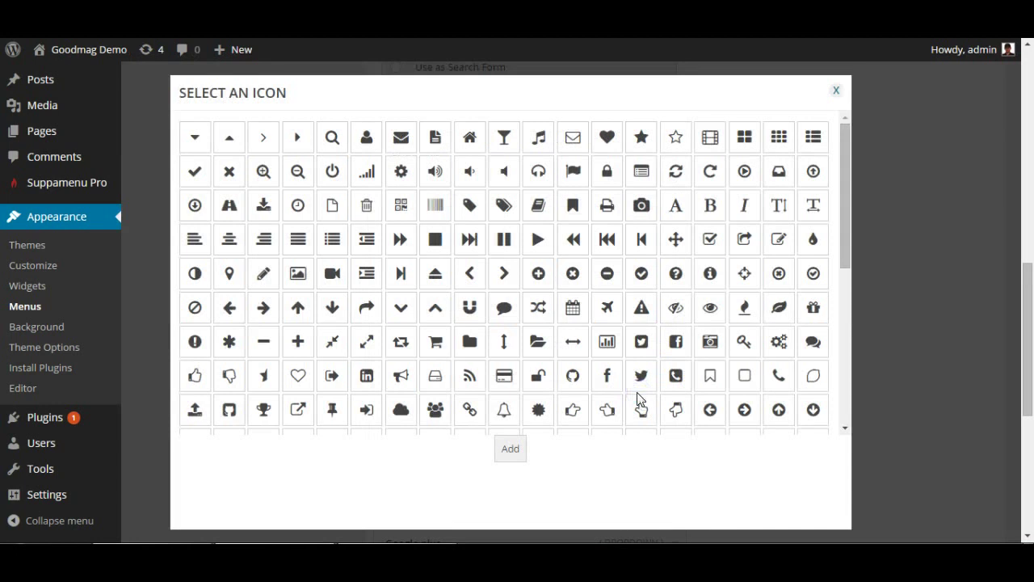
pyautogui.scroll(-3, 541, 275)
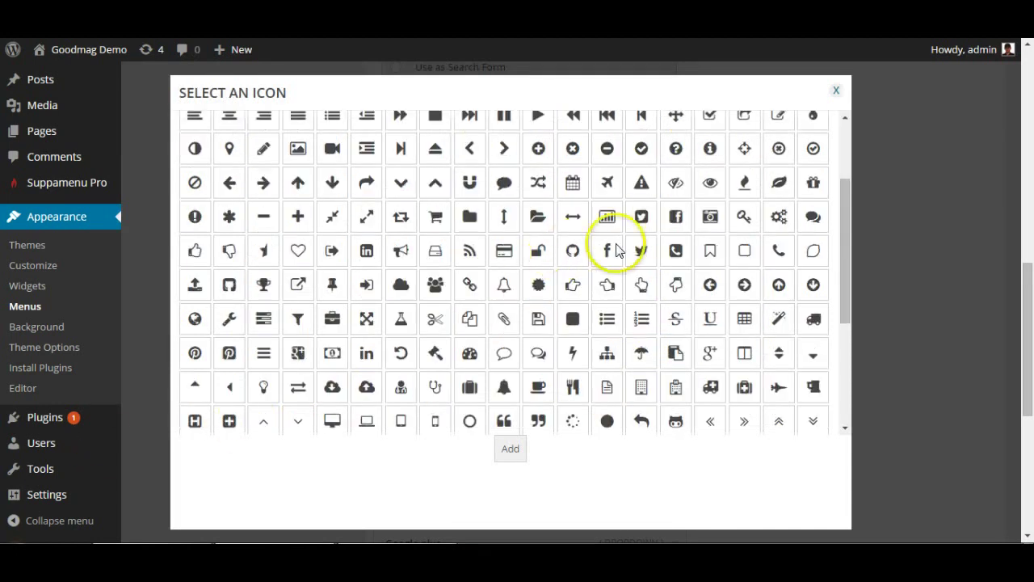
pyautogui.click(677, 216)
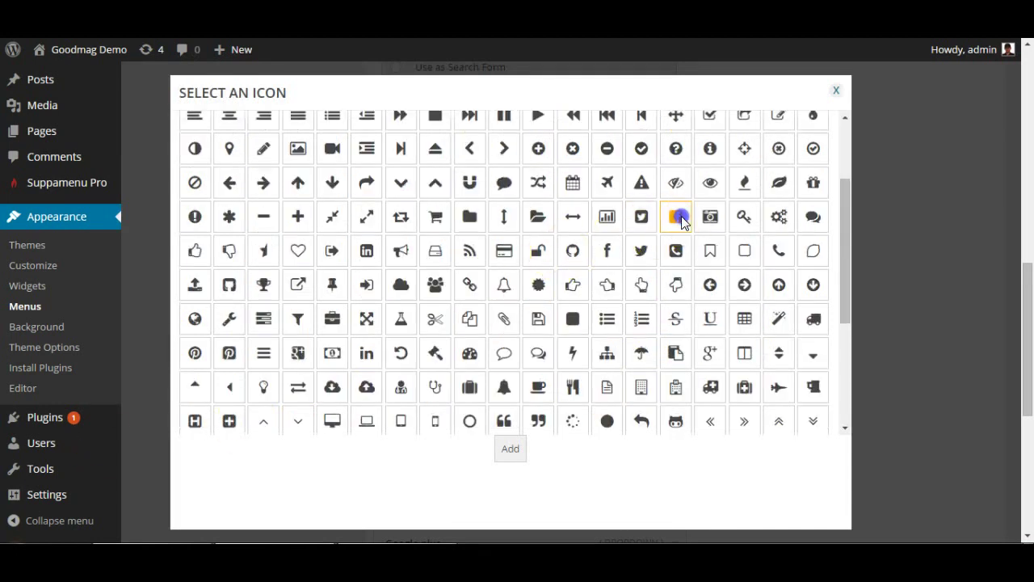
pyautogui.click(509, 449)
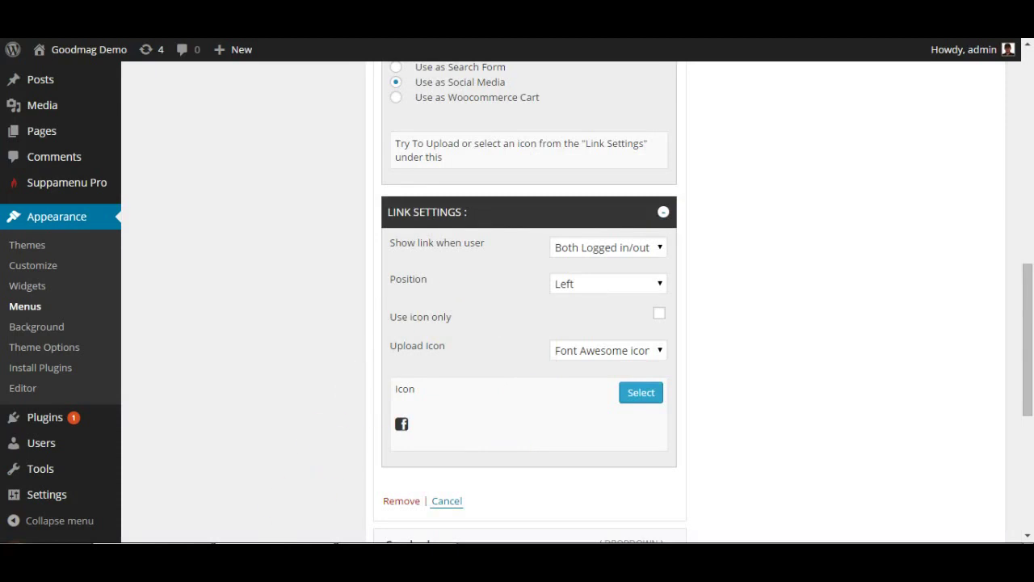
# Set the Facebook item's link position to Right
pyautogui.moveTo(231, 444)
pyautogui.mouseDown()
pyautogui.moveTo(580, 308)
pyautogui.moveTo(582, 288)
pyautogui.mouseUp()
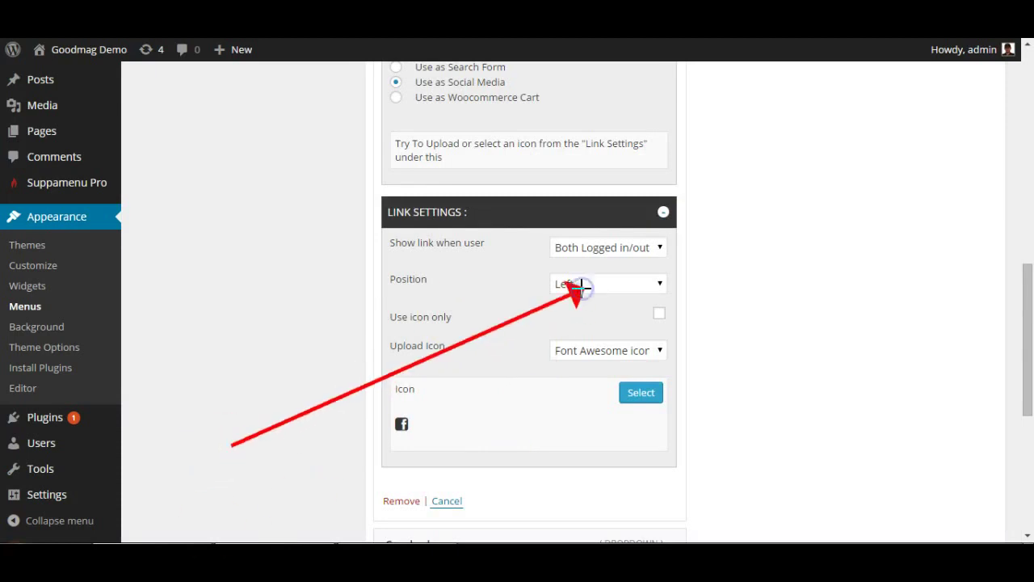
pyautogui.click(660, 299)
pyautogui.click(658, 285)
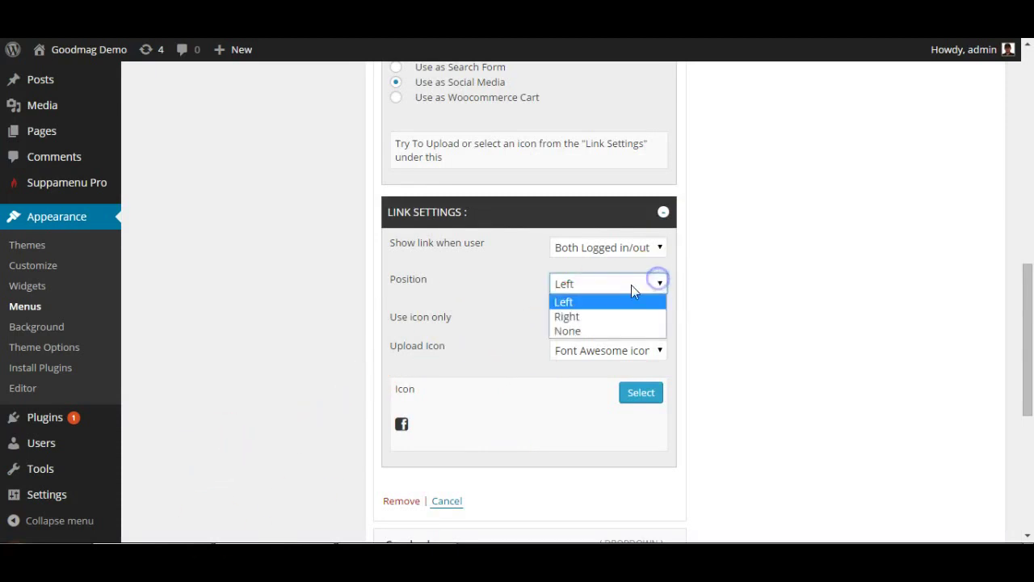
pyautogui.click(590, 318)
pyautogui.click(641, 395)
# Expand the Google plus item and set its menu type to "Use as Social Media"
pyautogui.scroll(-2, 757, 387)
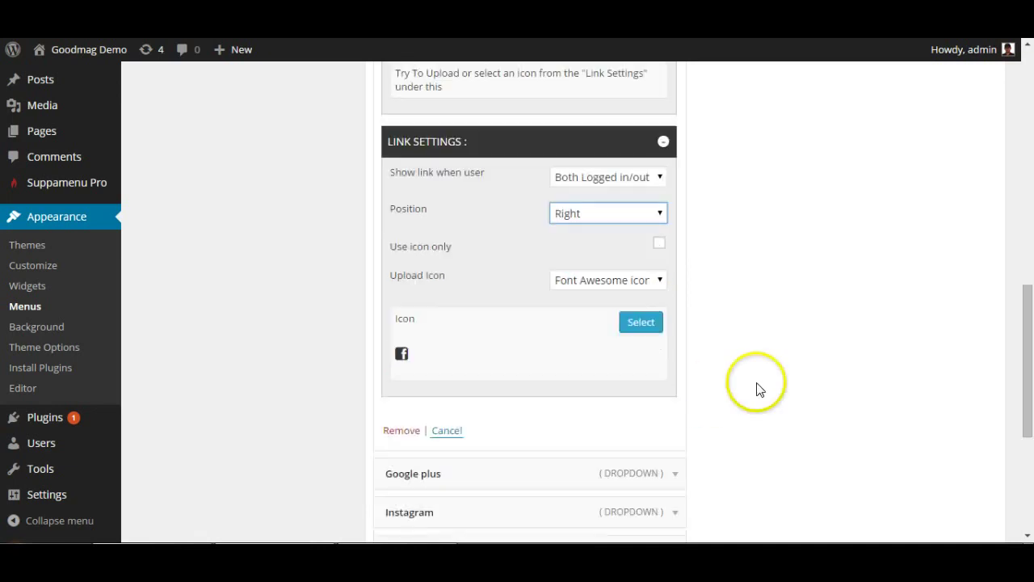
pyautogui.click(676, 403)
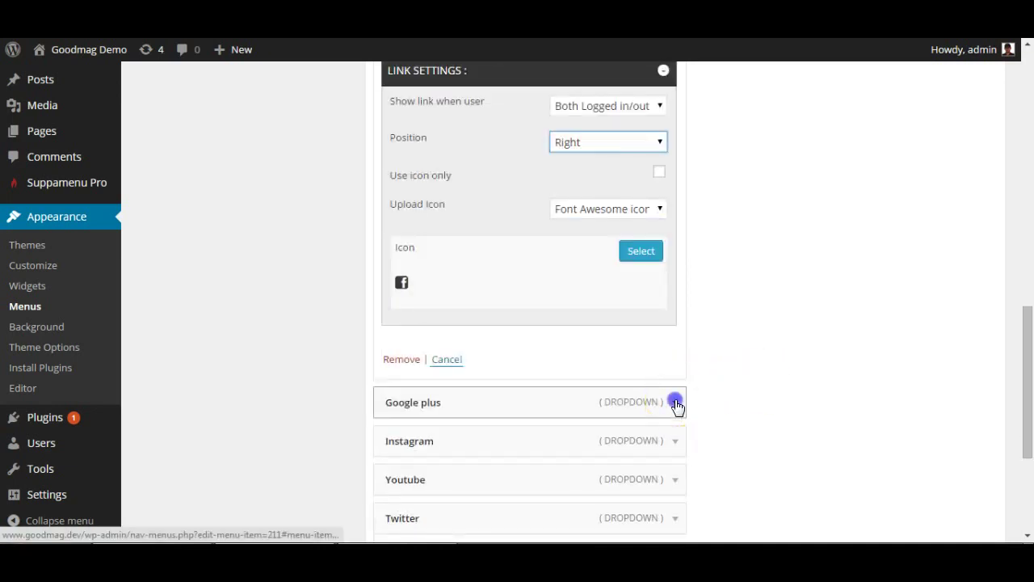
pyautogui.scroll(-3, 751, 388)
pyautogui.click(662, 342)
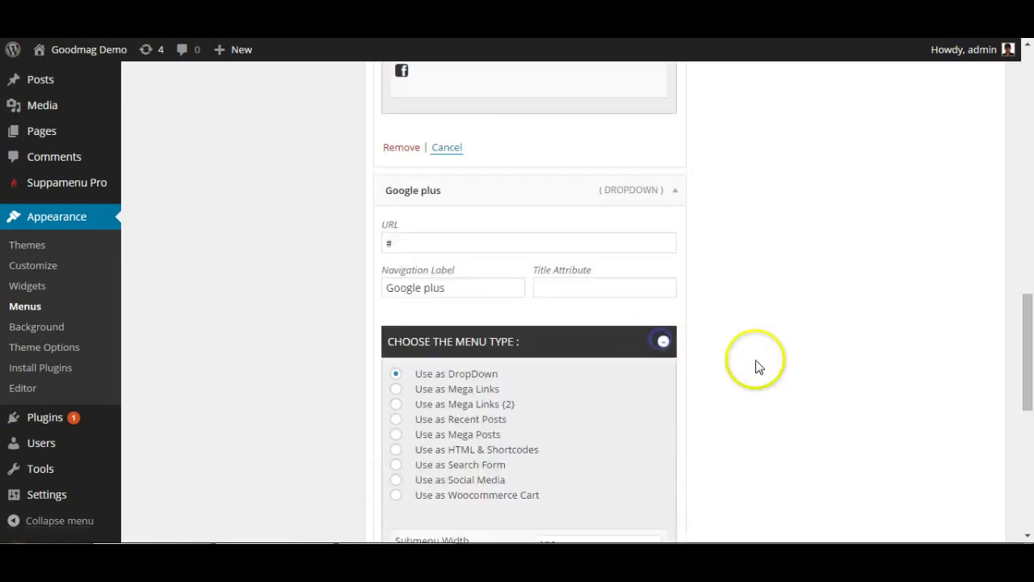
pyautogui.scroll(-2, 751, 363)
pyautogui.click(395, 338)
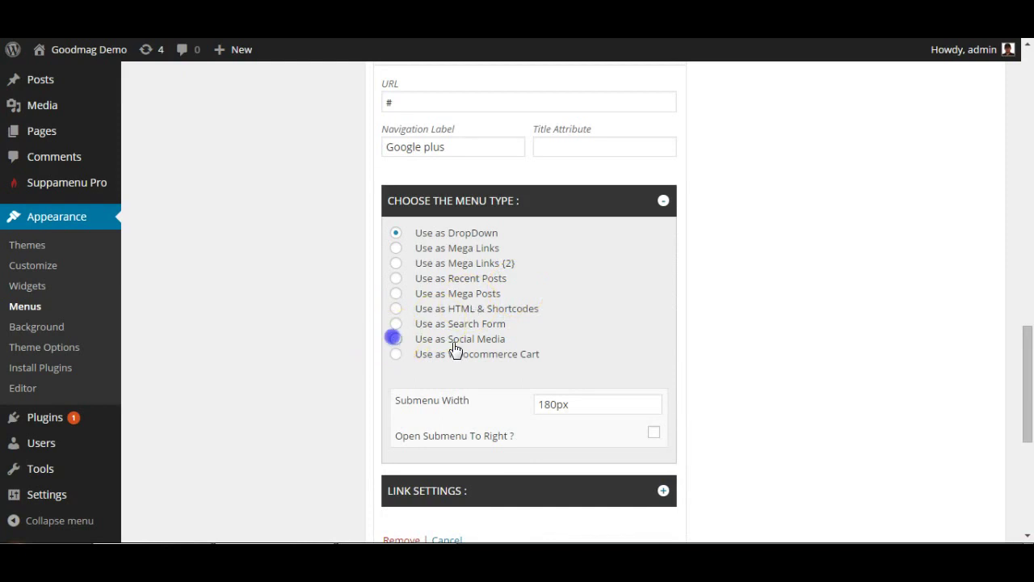
# In the Google plus item's link settings, set Position to Right and Upload Icon to Font Awesome icon
pyautogui.scroll(-2, 648, 365)
pyautogui.click(662, 327)
pyautogui.scroll(-2, 708, 348)
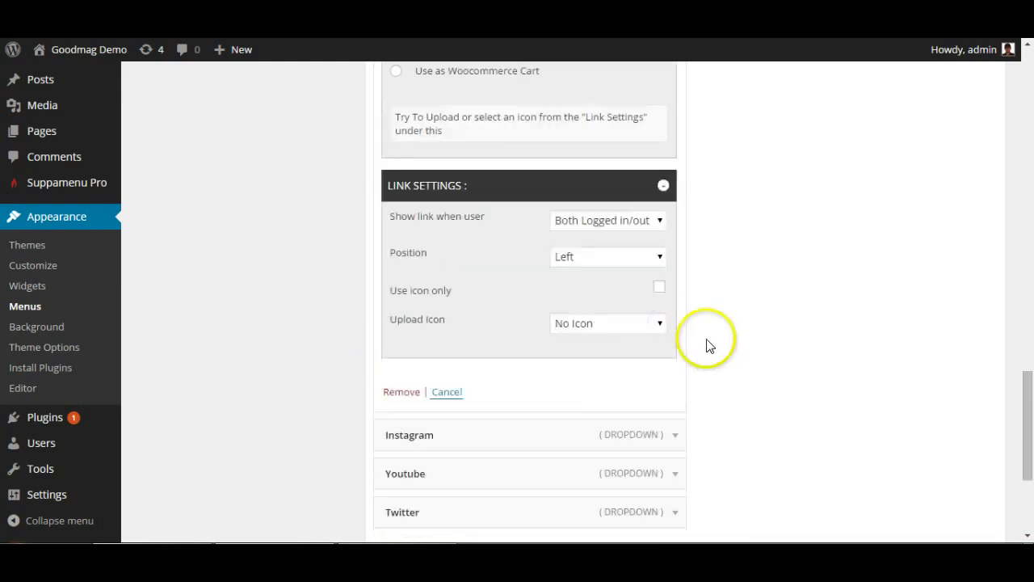
pyautogui.click(656, 256)
pyautogui.click(587, 290)
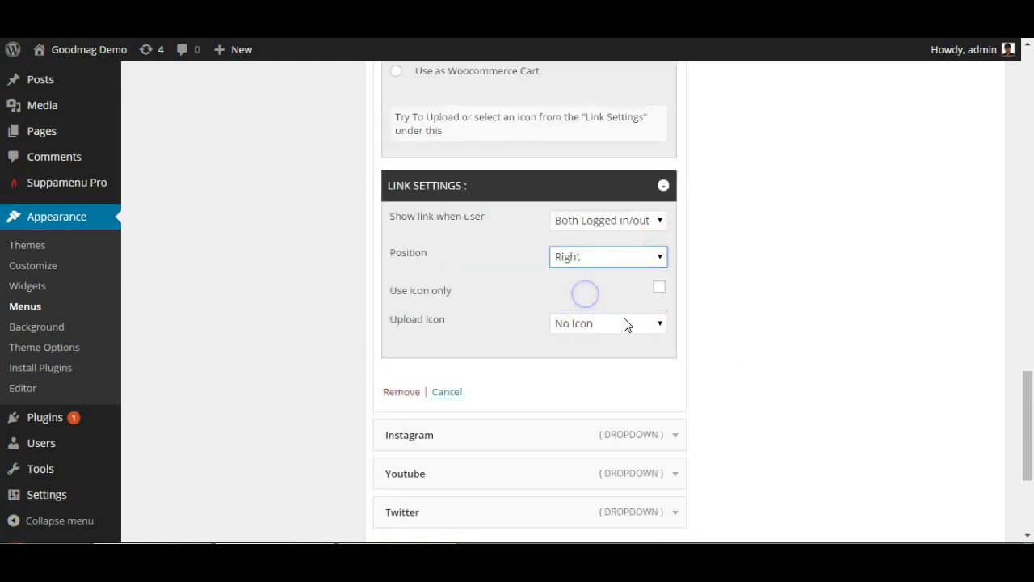
pyautogui.click(627, 324)
pyautogui.click(596, 369)
# Choose the square Google plus icon for the Google plus menu item
pyautogui.click(633, 370)
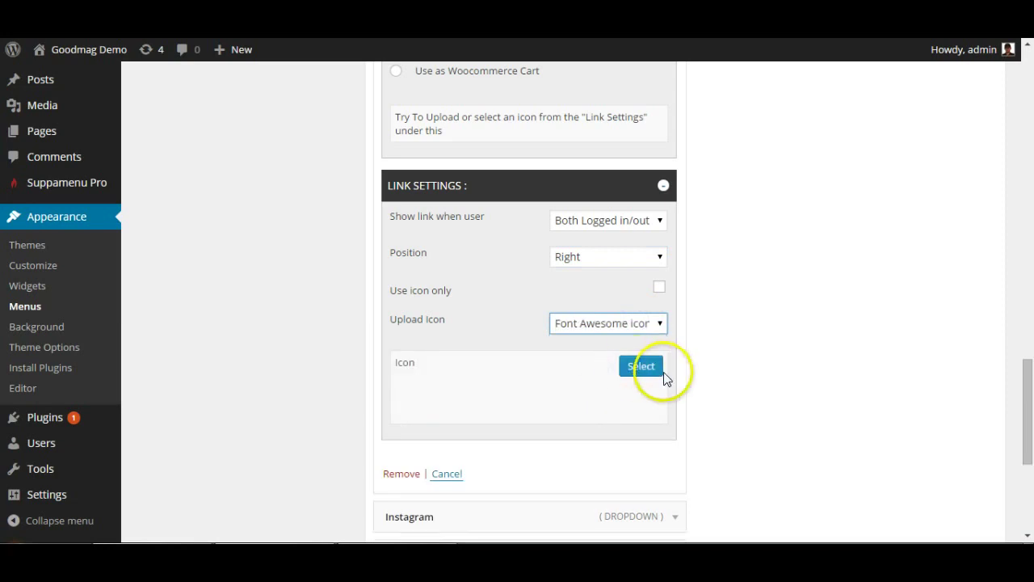
pyautogui.scroll(3, 666, 378)
pyautogui.scroll(-3, 667, 379)
pyautogui.click(642, 368)
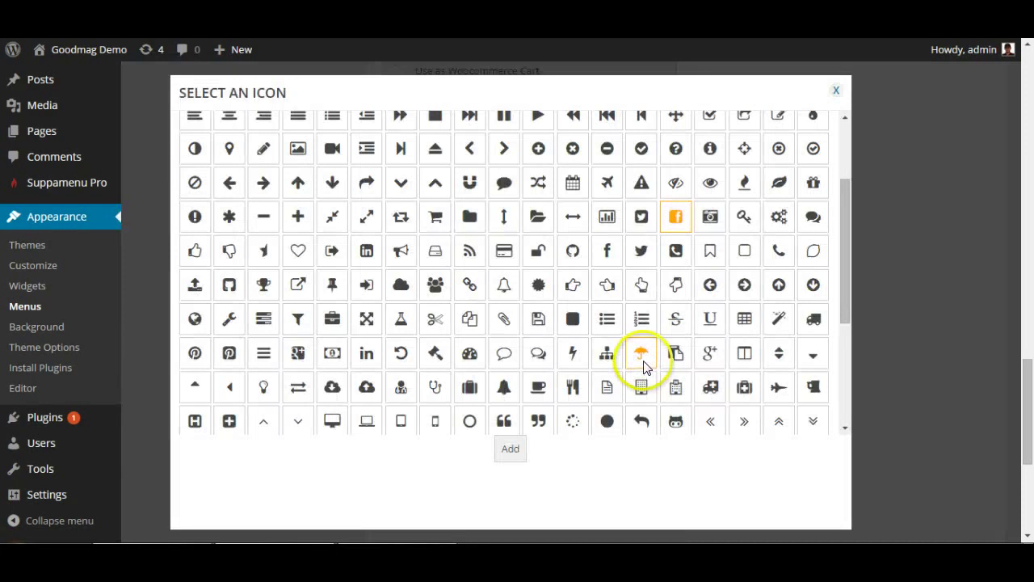
pyautogui.click(298, 355)
pyautogui.click(510, 447)
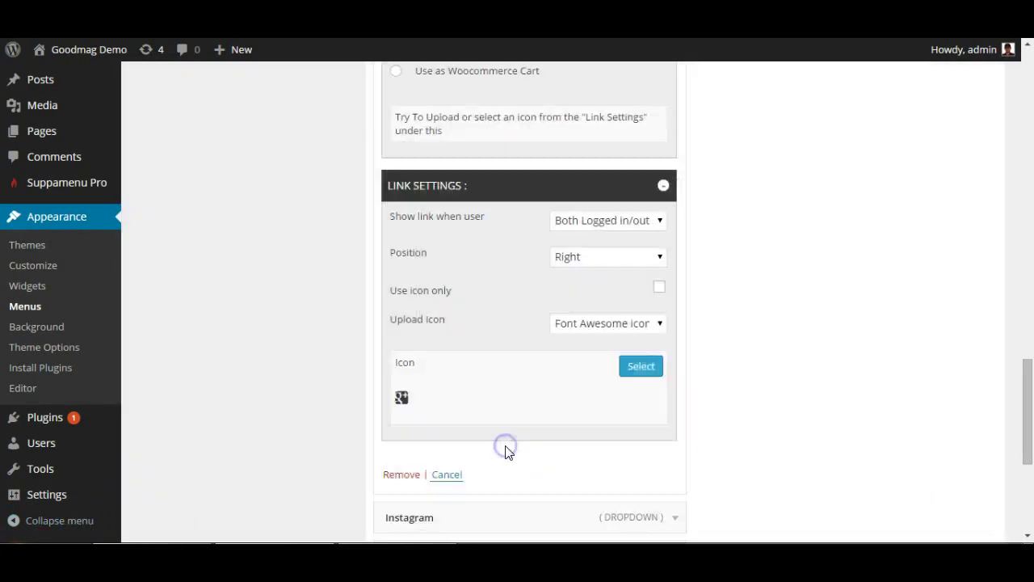
# Expand the Instagram item and set its menu type to "Use as Social Media"
pyautogui.scroll(-3, 733, 400)
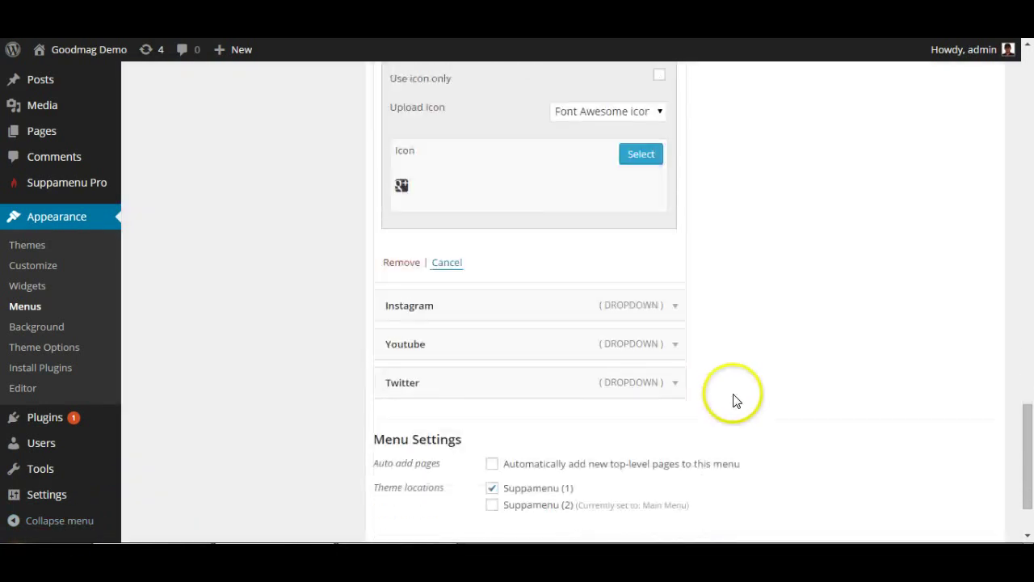
pyautogui.click(675, 307)
pyautogui.scroll(-2, 679, 331)
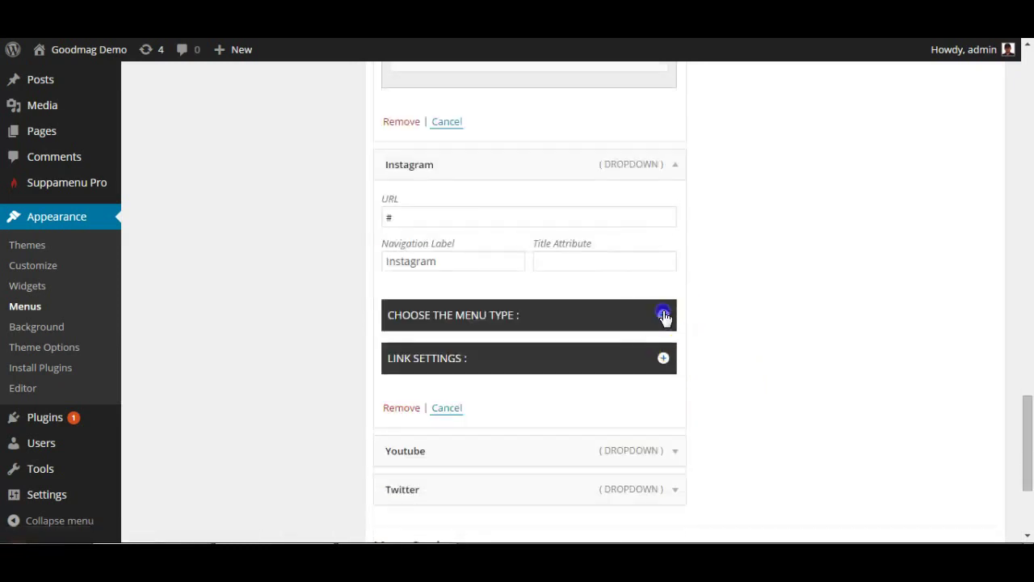
pyautogui.click(663, 315)
pyautogui.scroll(-2, 498, 307)
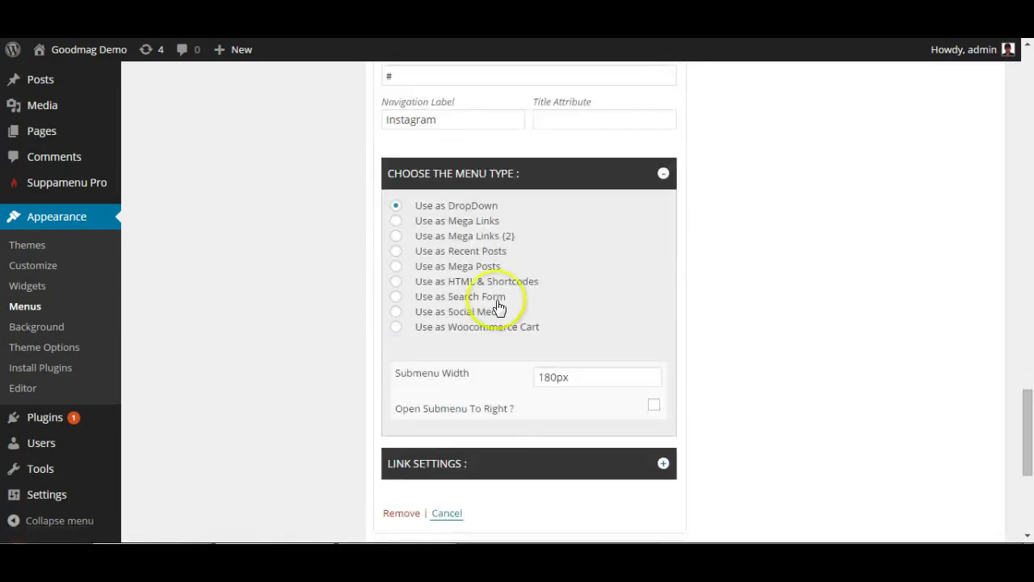
pyautogui.click(395, 311)
# In the Instagram item's link settings, set Position to Right and Upload Icon to Font Awesome icon
pyautogui.scroll(-2, 695, 355)
pyautogui.click(665, 303)
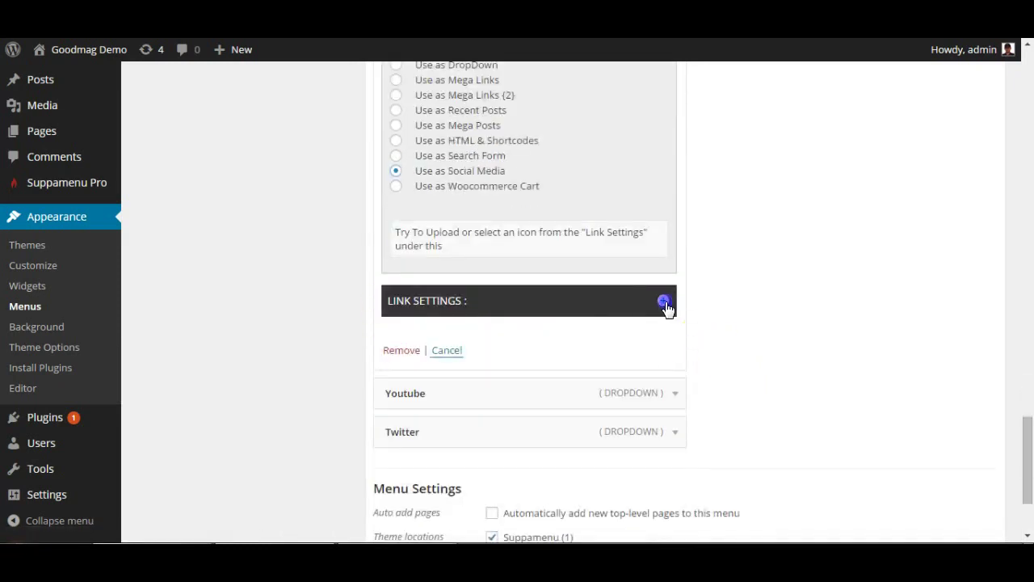
pyautogui.scroll(-1, 733, 340)
pyautogui.click(658, 300)
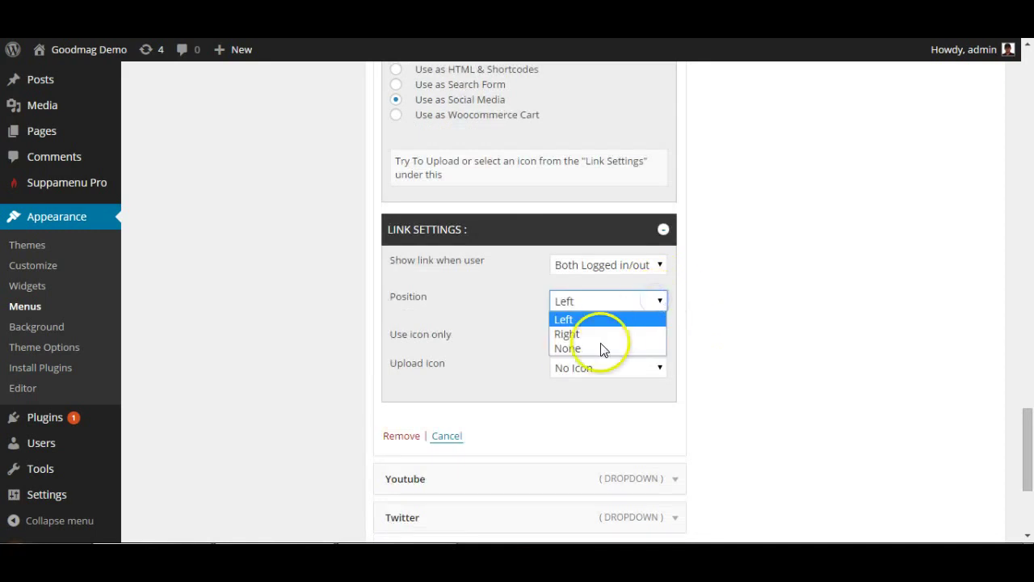
pyautogui.click(586, 333)
pyautogui.click(658, 368)
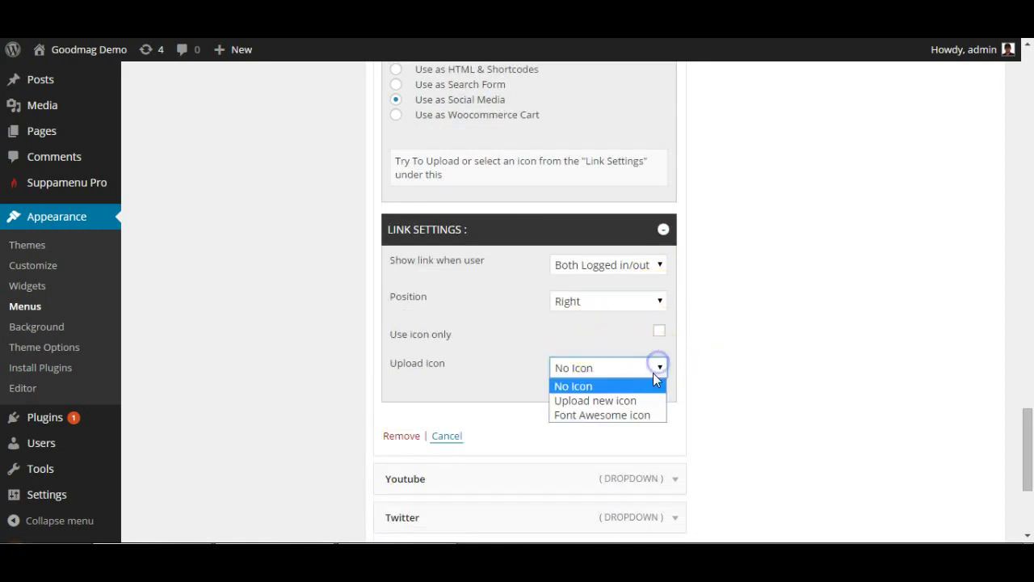
pyautogui.click(616, 412)
# Choose the Instagram camera icon for the Instagram menu item
pyautogui.scroll(-3, 715, 411)
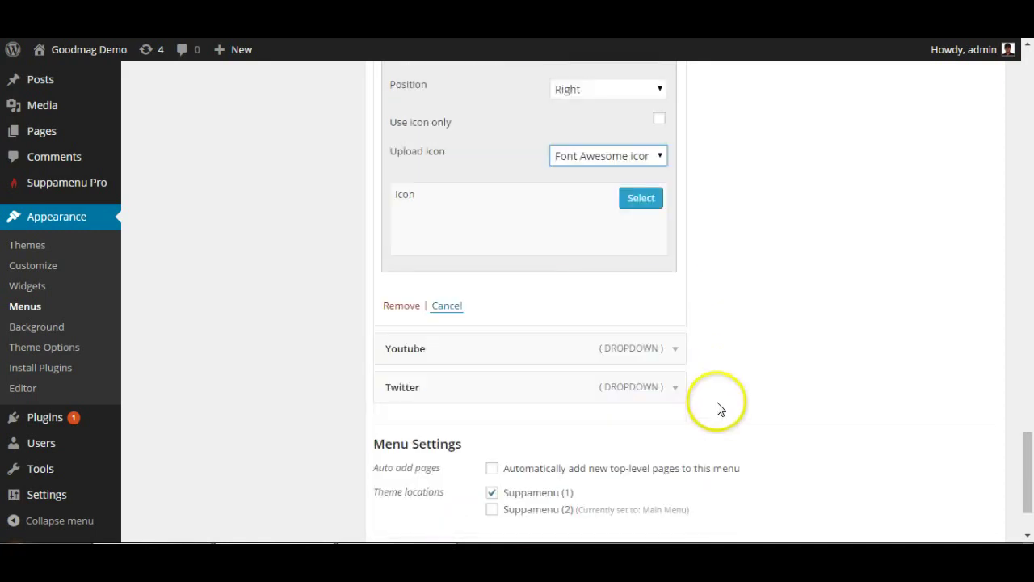
pyautogui.click(640, 200)
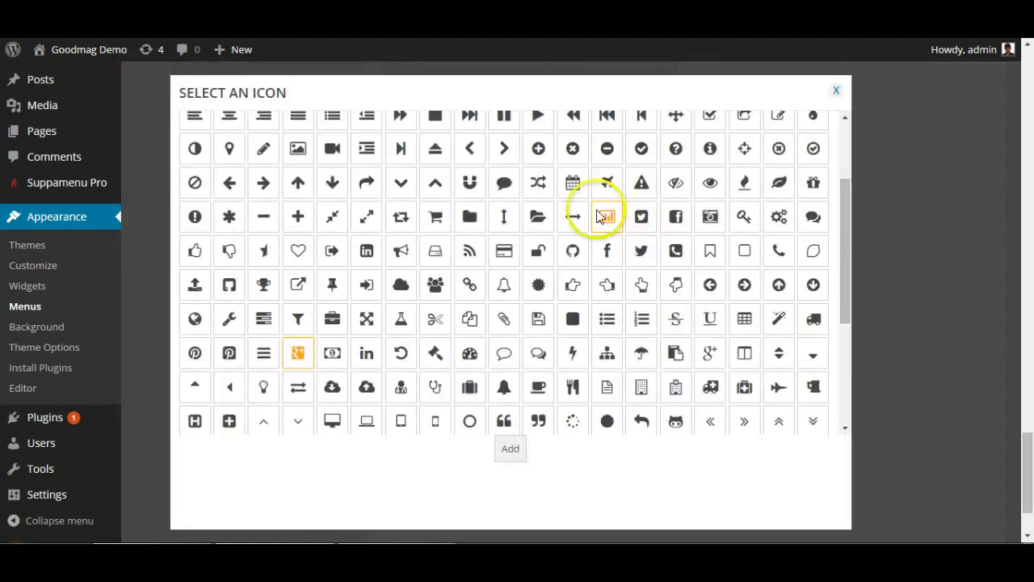
pyautogui.scroll(-3, 504, 323)
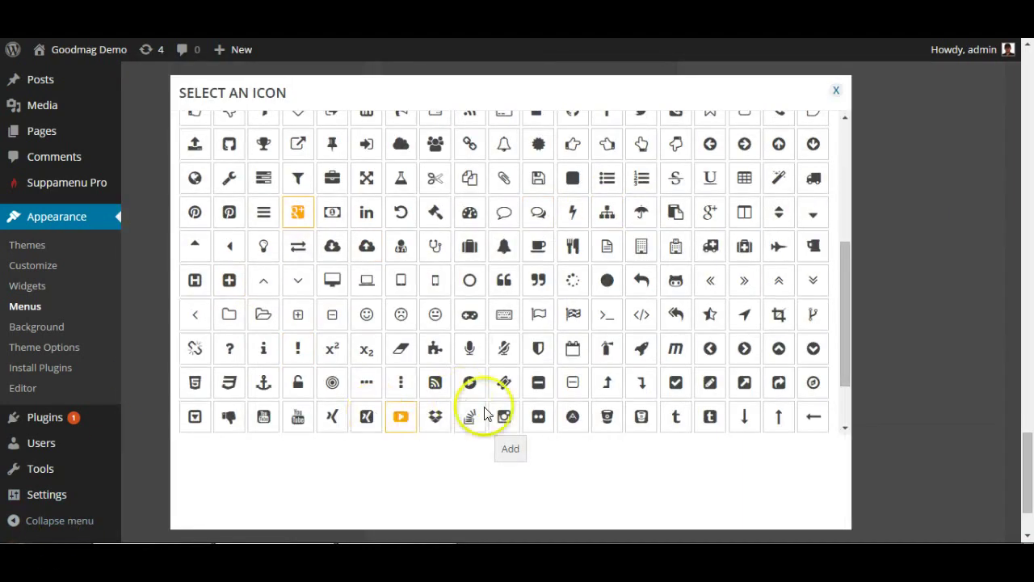
pyautogui.click(502, 419)
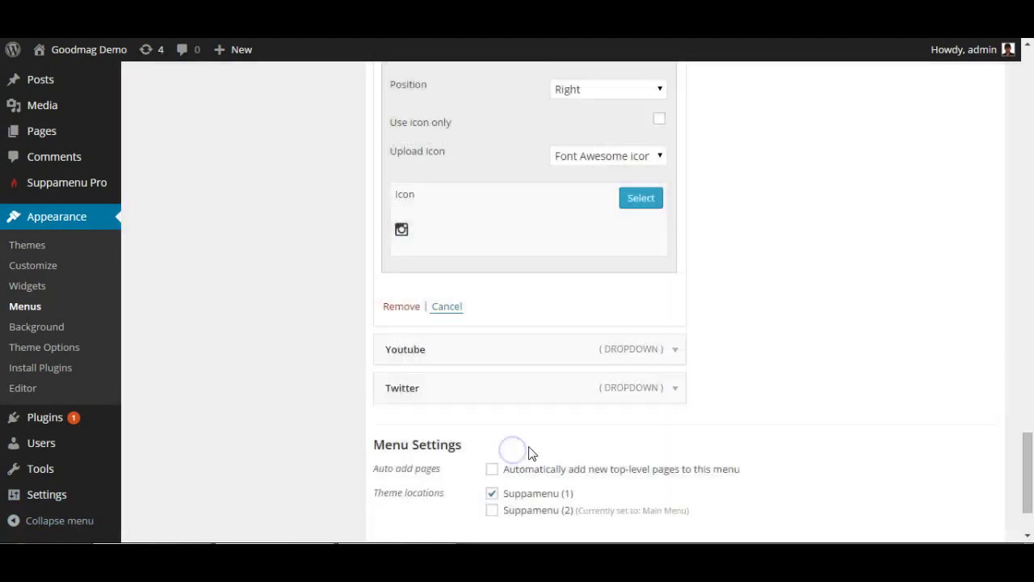
# Expand the Youtube item and set its menu type to "Use as Social Media"
pyautogui.scroll(-2, 775, 397)
pyautogui.click(676, 247)
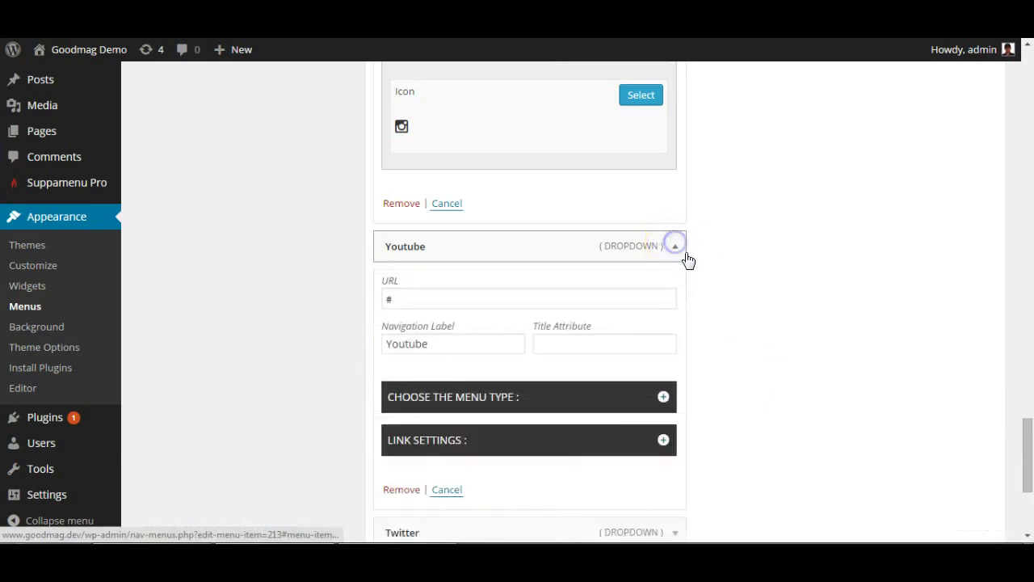
pyautogui.scroll(-2, 731, 279)
pyautogui.click(664, 256)
pyautogui.scroll(-1, 727, 323)
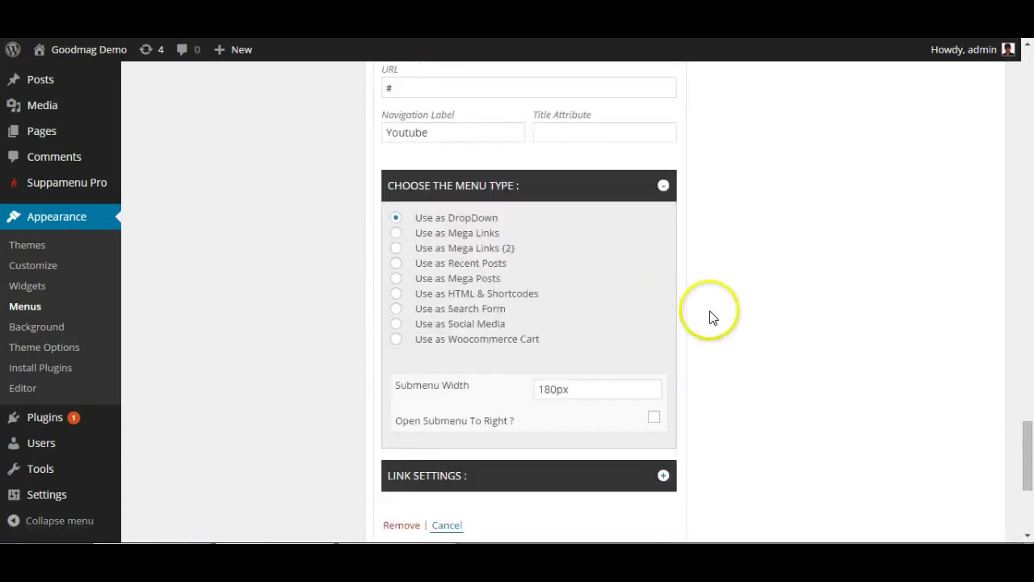
pyautogui.click(396, 323)
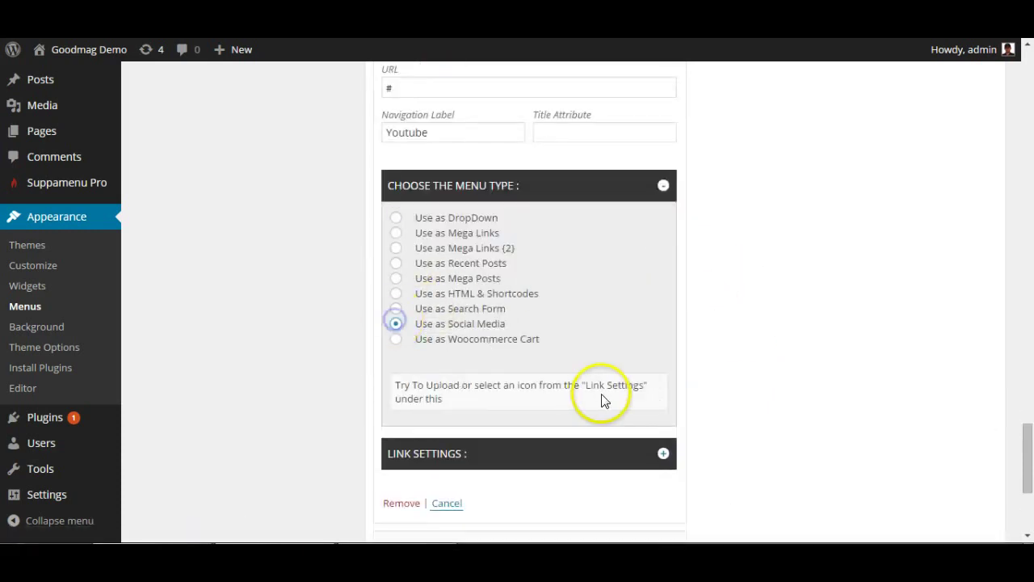
# In the Youtube item's link settings, set Position to Right and Upload Icon to Font Awesome icon
pyautogui.scroll(-3, 638, 339)
pyautogui.click(663, 241)
pyautogui.click(621, 312)
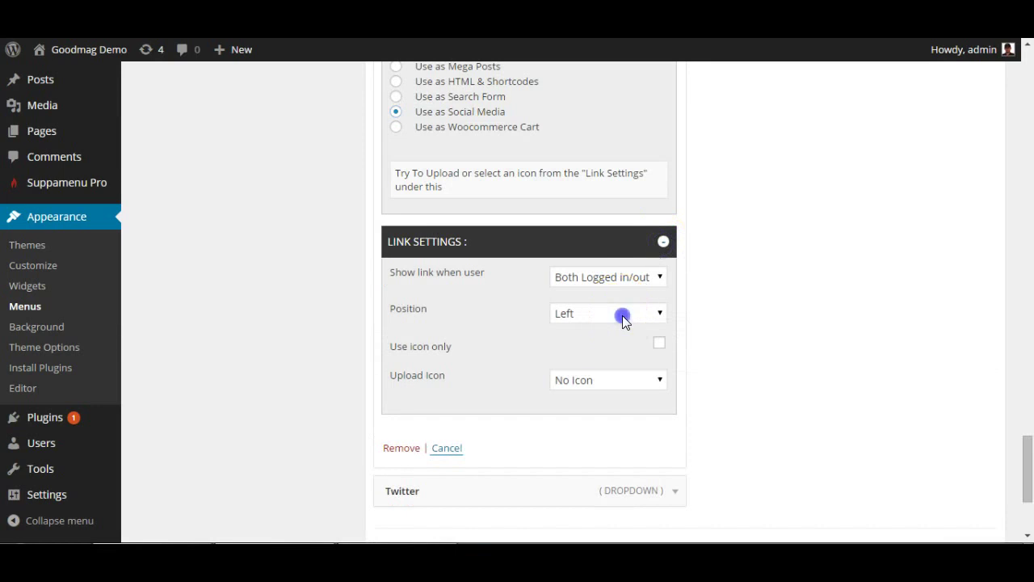
pyautogui.click(578, 345)
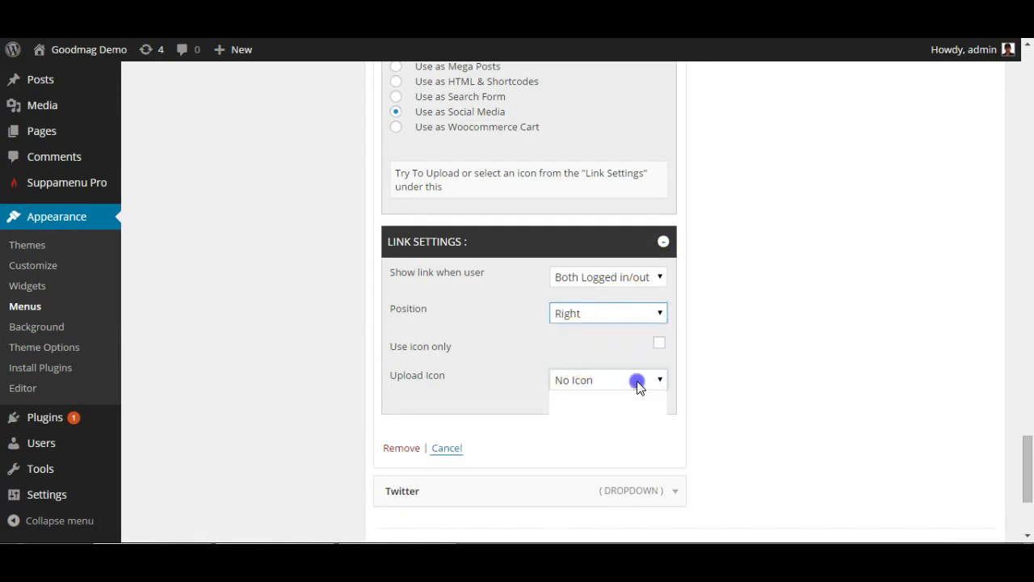
pyautogui.click(636, 380)
pyautogui.click(608, 426)
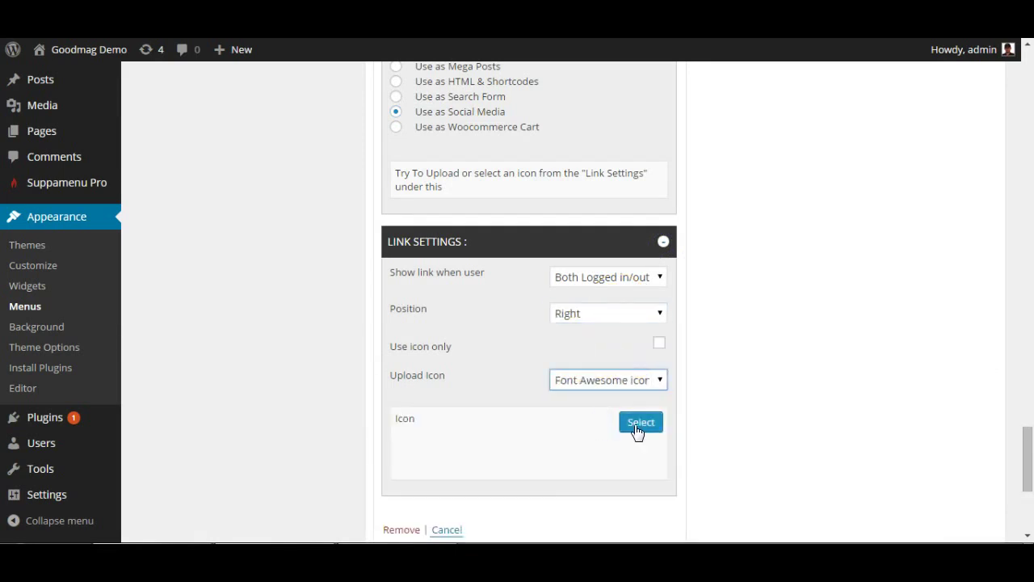
# Choose the square YouTube icon for the Youtube menu item
pyautogui.scroll(4, 691, 436)
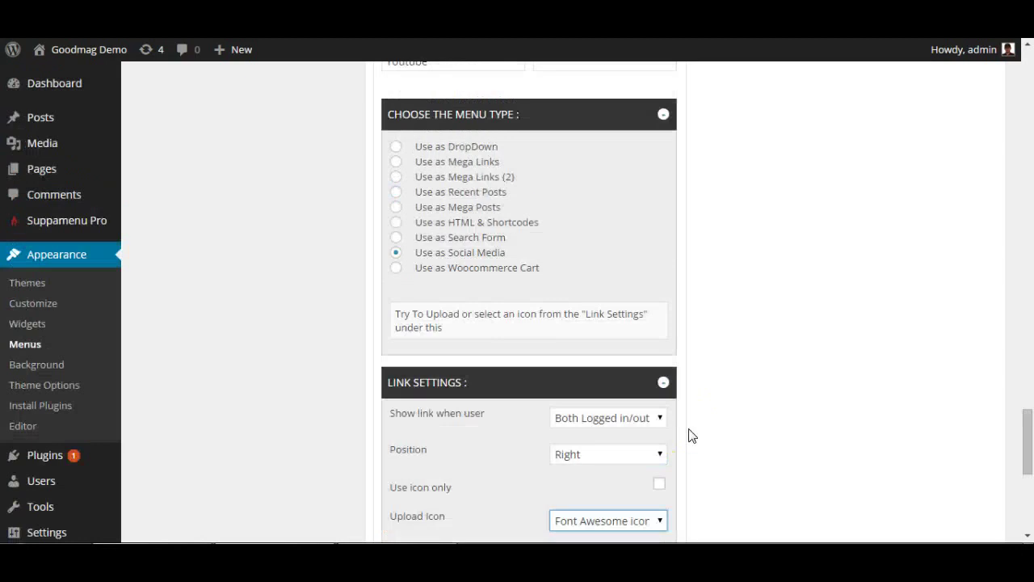
pyautogui.click(650, 426)
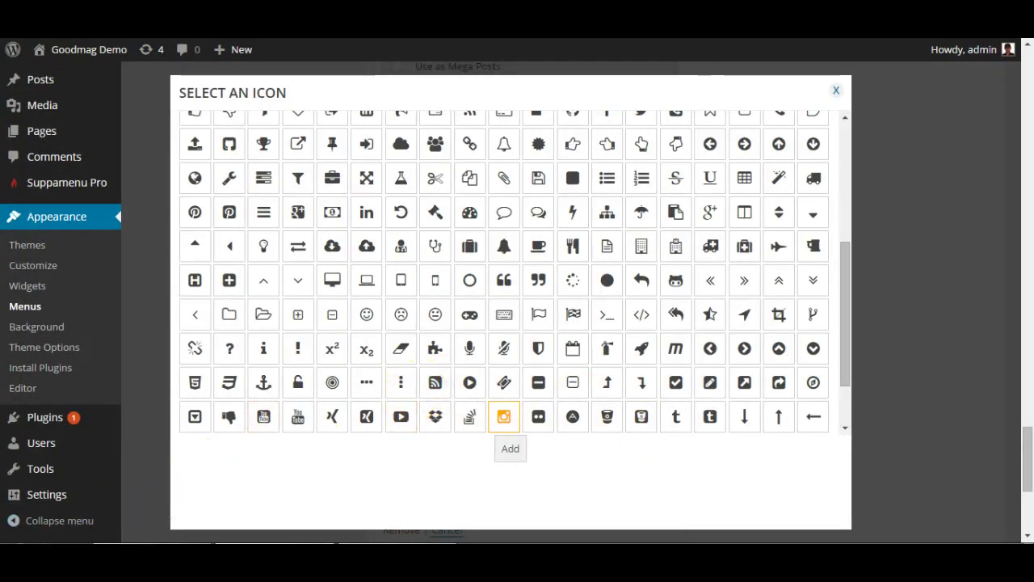
pyautogui.scroll(-1, 268, 346)
pyautogui.click(267, 343)
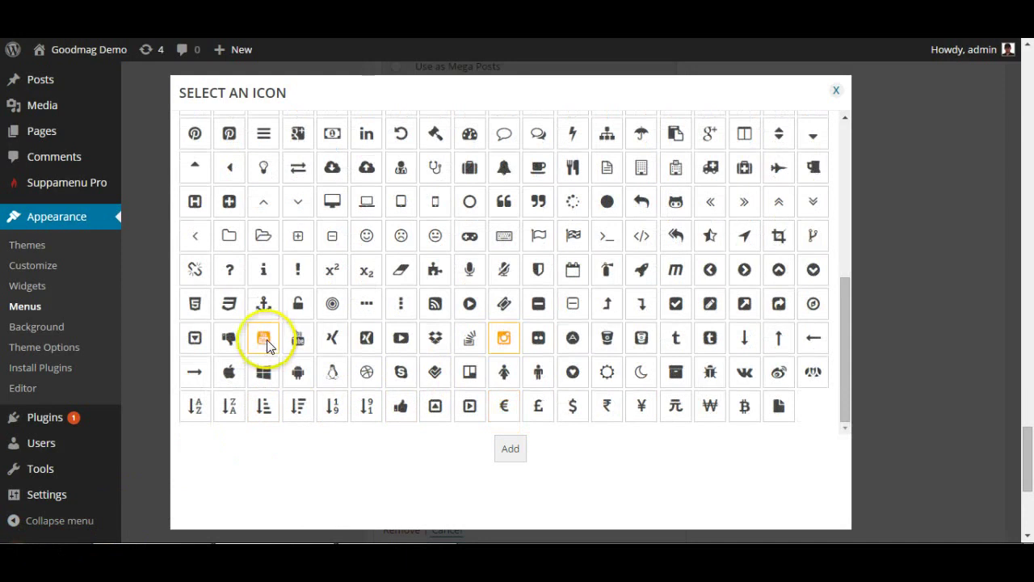
pyautogui.click(507, 446)
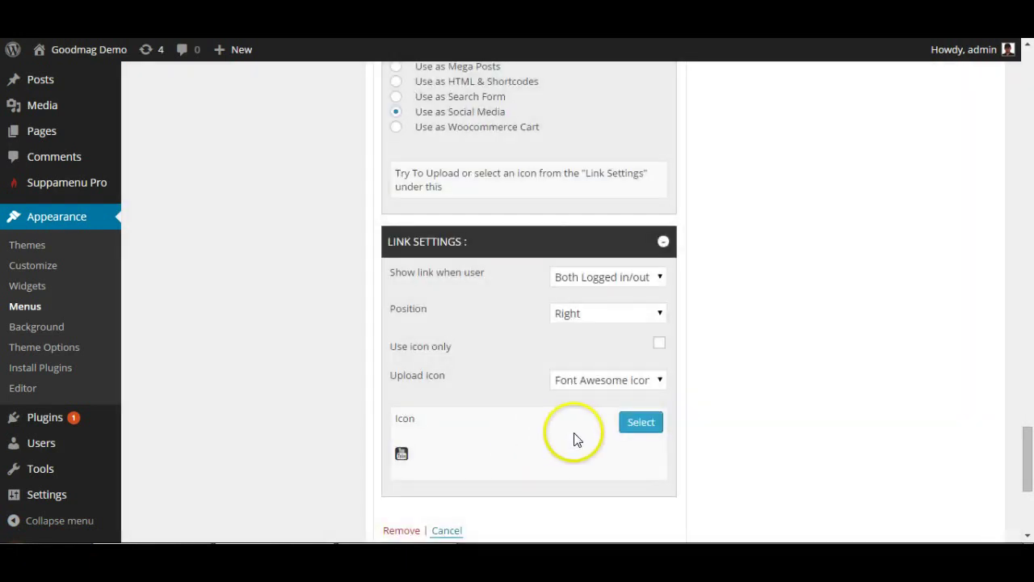
# Expand the Twitter item and set its menu type to "Use as Social Media"
pyautogui.scroll(-3, 566, 437)
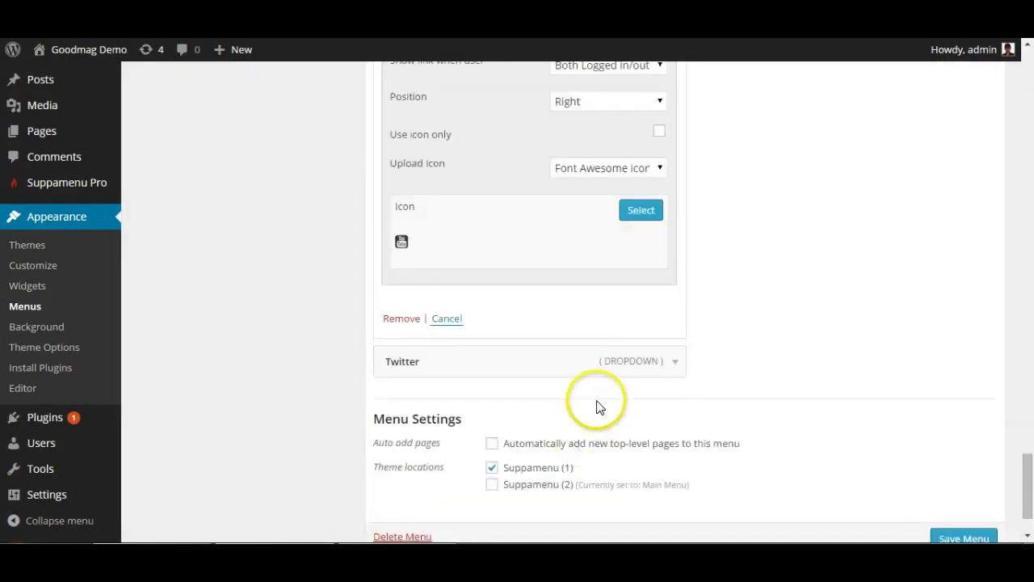
pyautogui.click(675, 362)
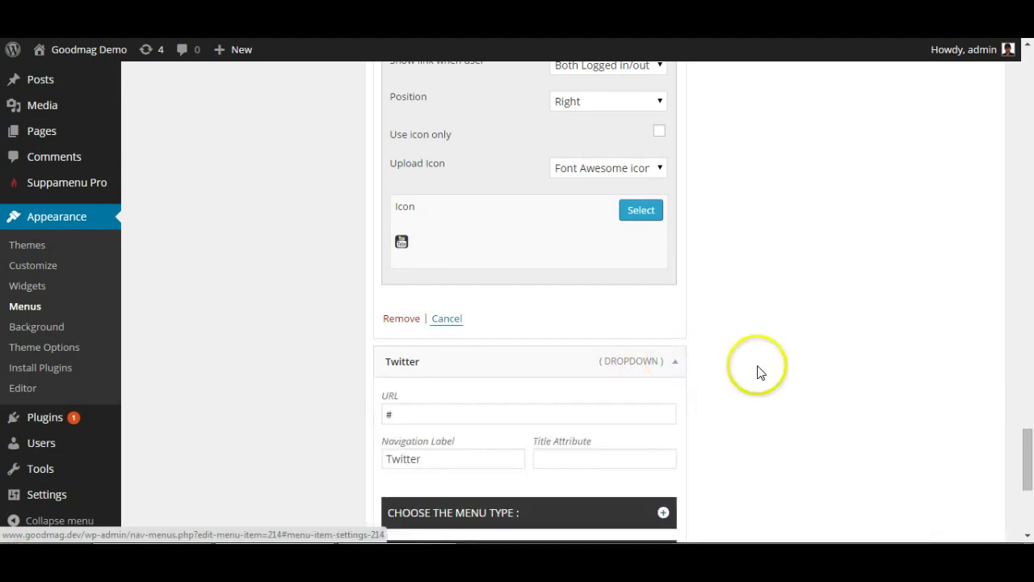
pyautogui.scroll(-2, 757, 365)
pyautogui.click(662, 374)
pyautogui.scroll(-2, 718, 369)
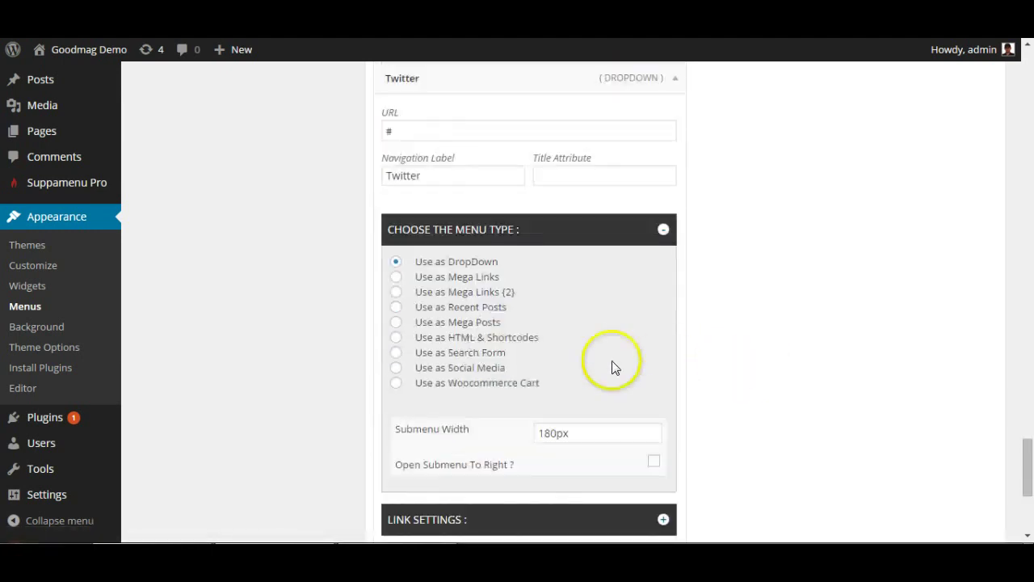
pyautogui.click(393, 370)
# In the Twitter item's link settings, set Position to Right and Upload Icon to Font Awesome icon
pyautogui.scroll(-2, 662, 382)
pyautogui.click(662, 355)
pyautogui.scroll(-1, 676, 377)
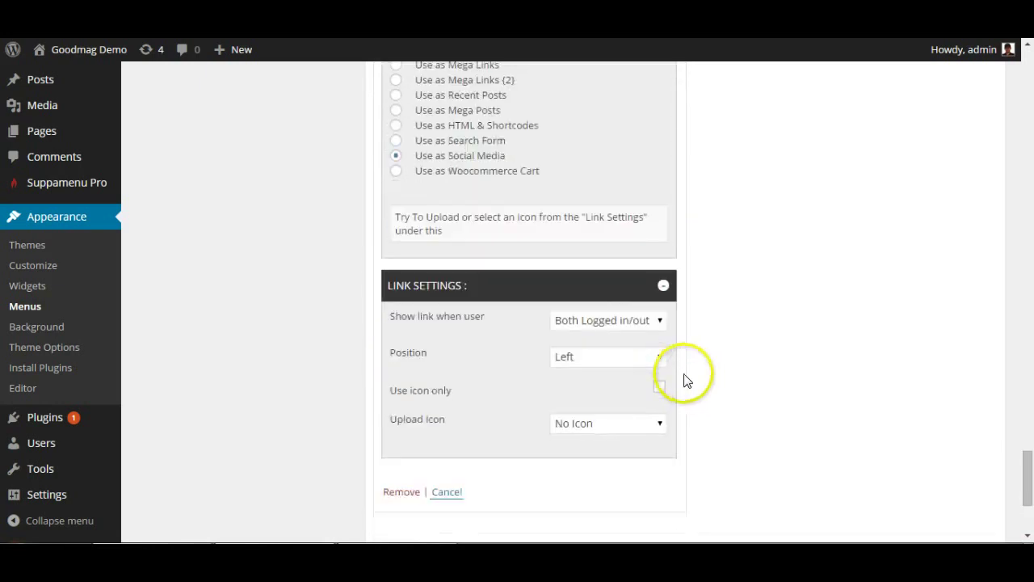
pyautogui.click(658, 357)
pyautogui.click(610, 391)
pyautogui.scroll(-2, 801, 401)
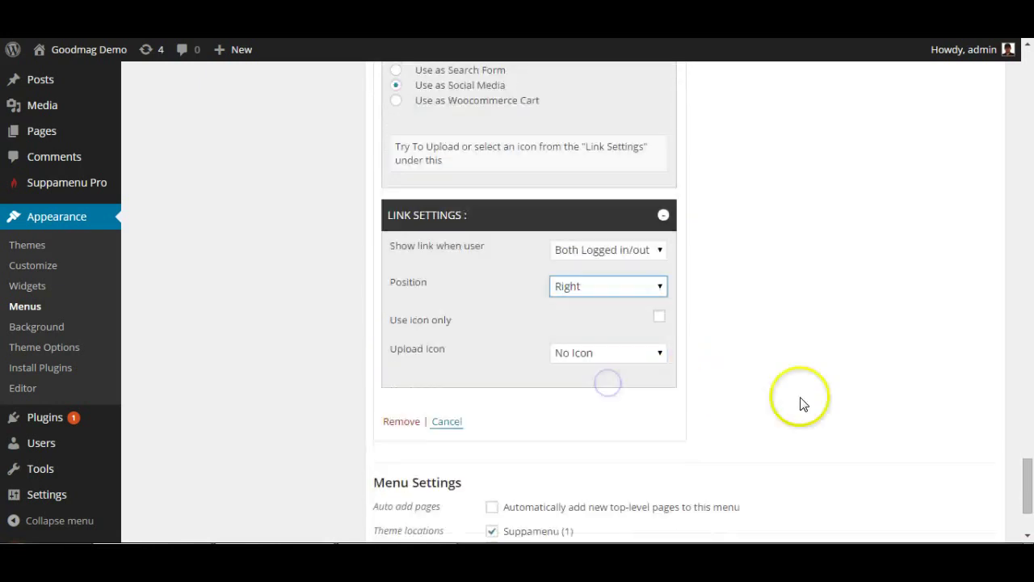
pyautogui.click(658, 283)
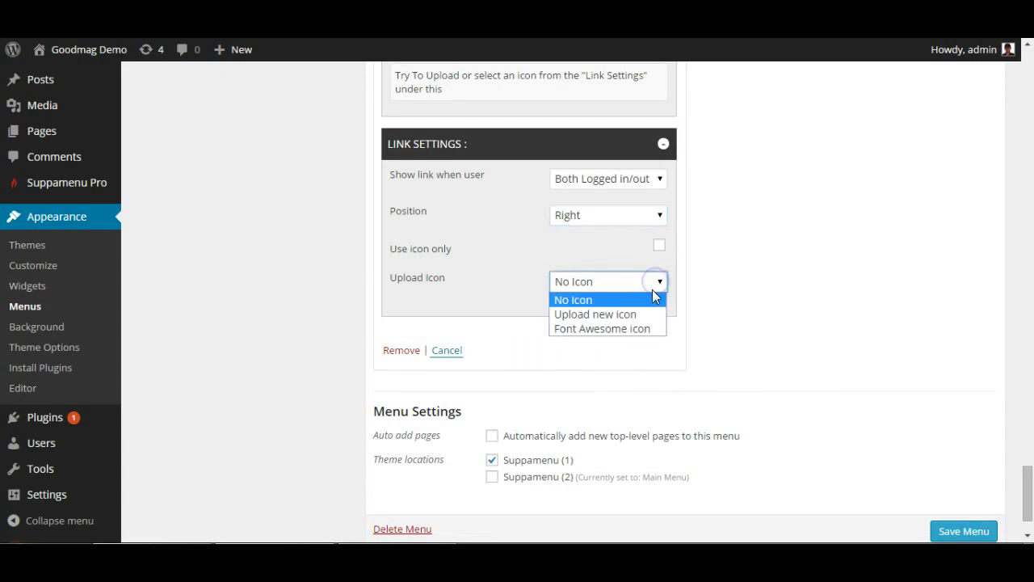
pyautogui.click(633, 328)
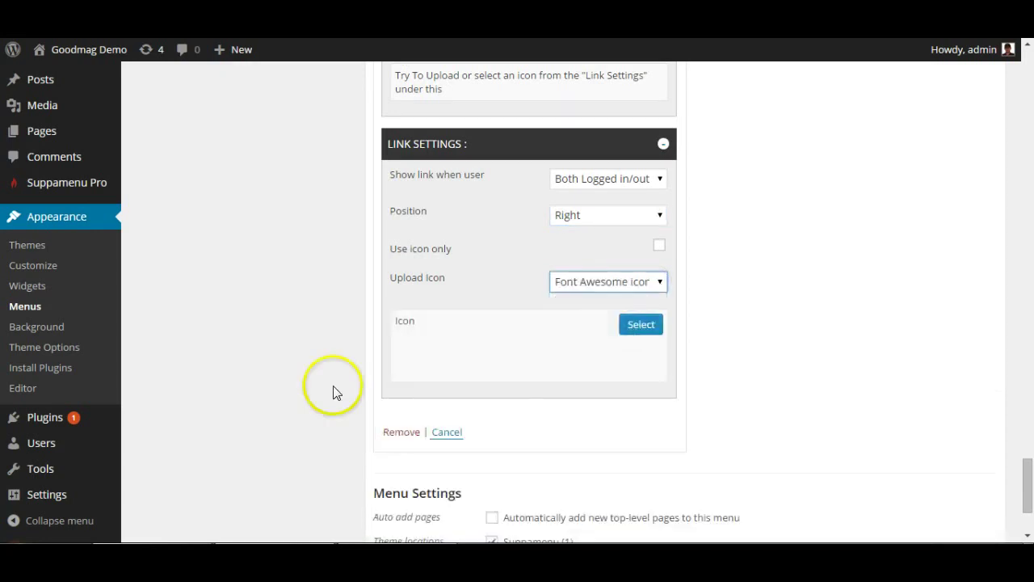
# Choose the square "t" icon for the Twitter menu item
pyautogui.click(640, 396)
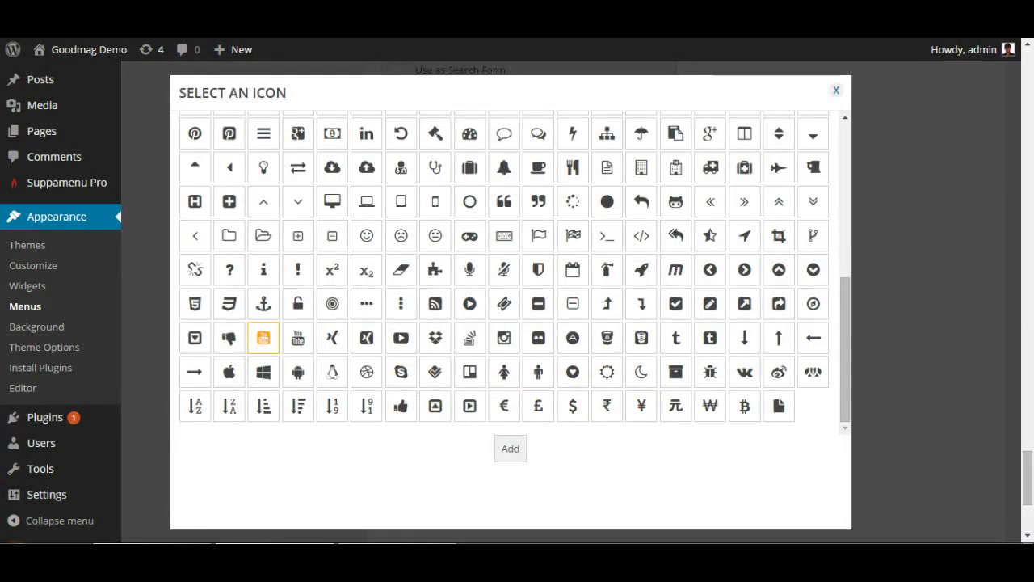
pyautogui.click(705, 340)
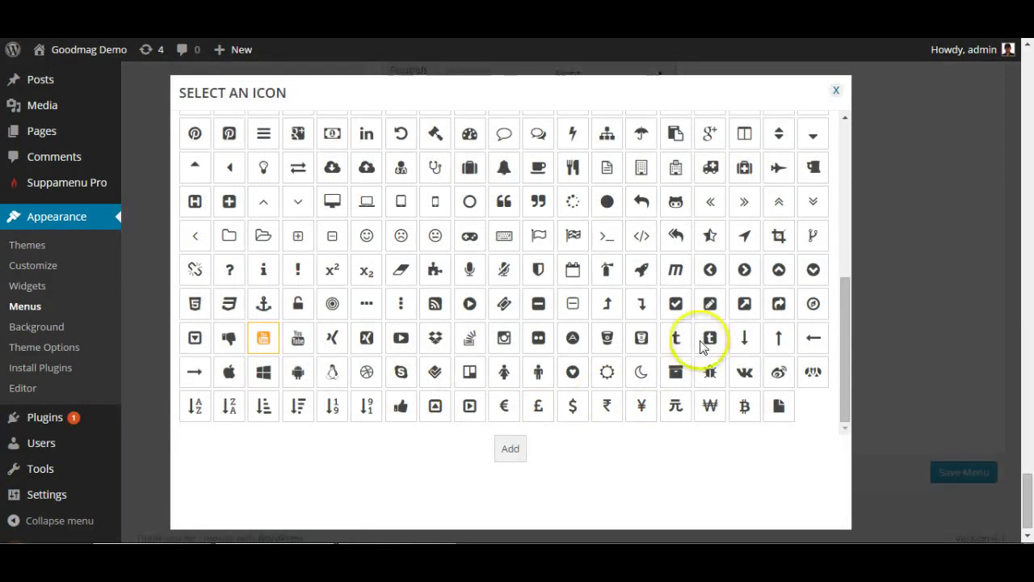
pyautogui.click(517, 452)
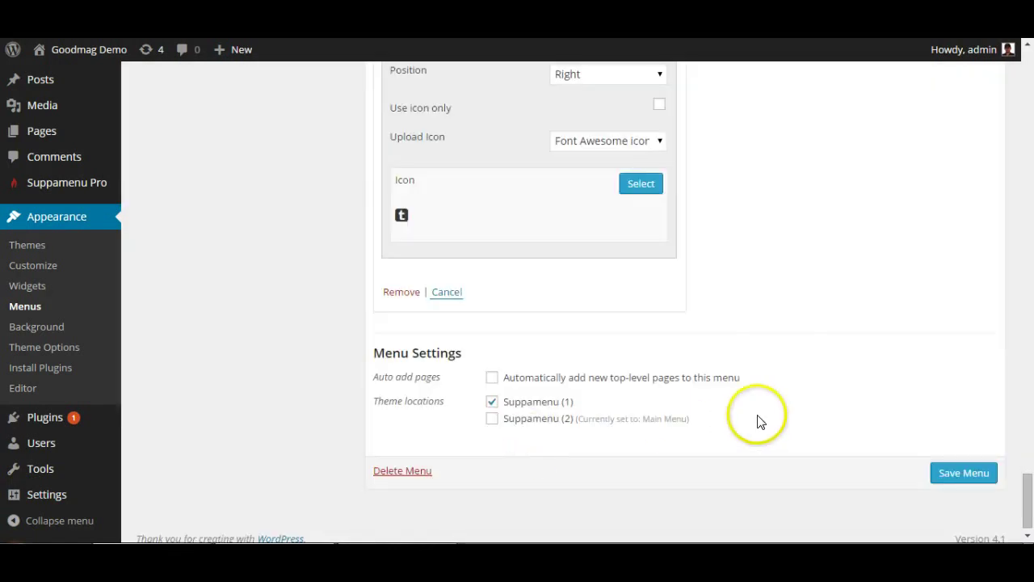
# Save the Top menu with its configured social media items
pyautogui.scroll(10, 758, 421)
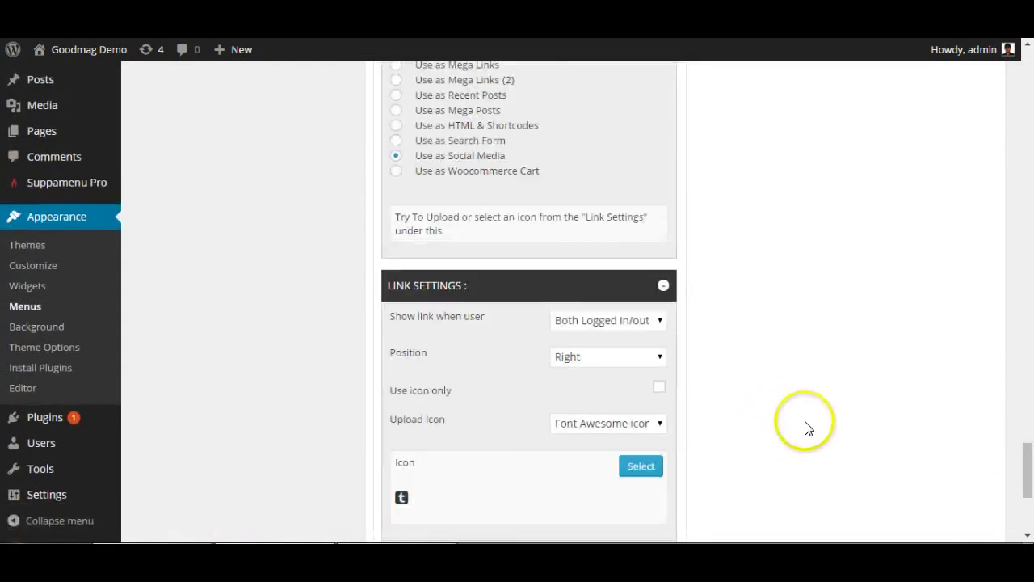
pyautogui.scroll(-4, 807, 429)
pyautogui.click(953, 465)
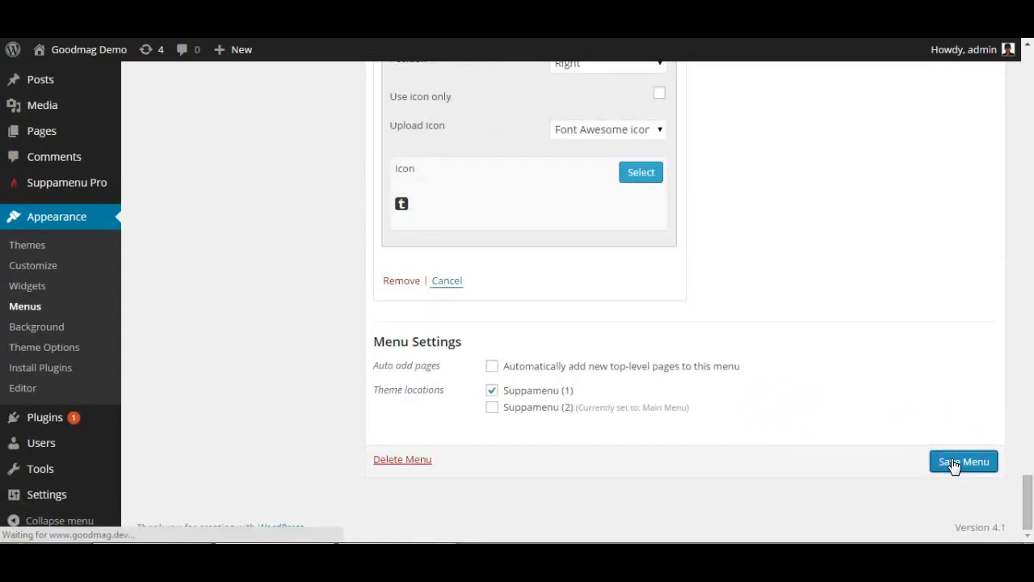
# Check the top menu's social icons and the main menu's Mega Posts and Features submenus on the site's front page
pyautogui.click(741, 334)
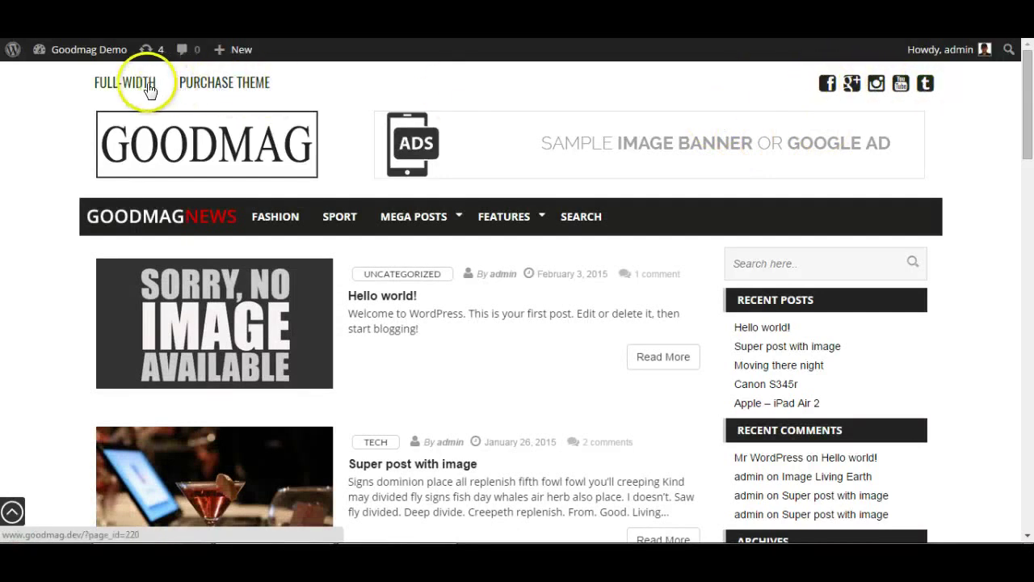
pyautogui.moveTo(431, 220)
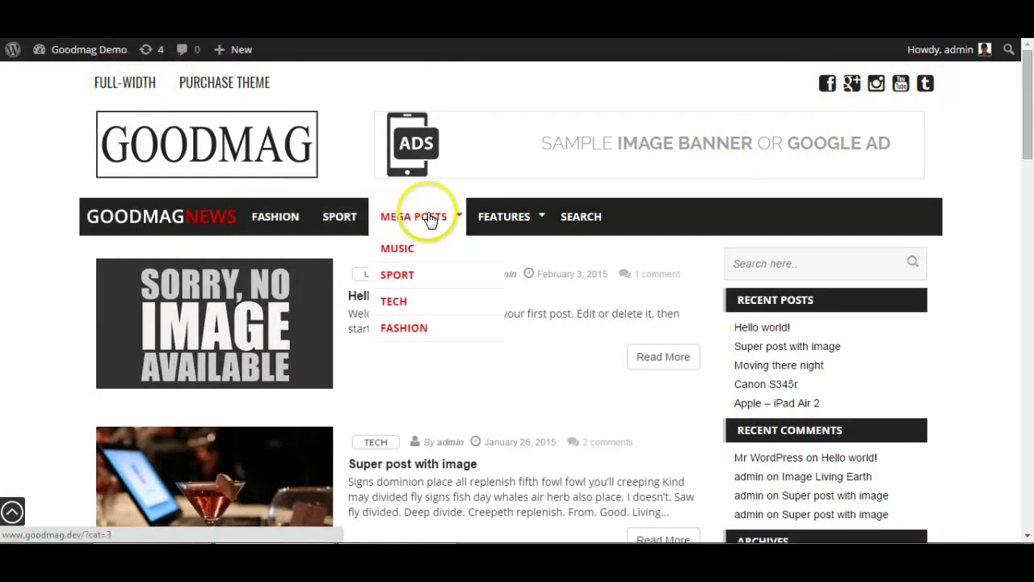
pyautogui.moveTo(506, 220)
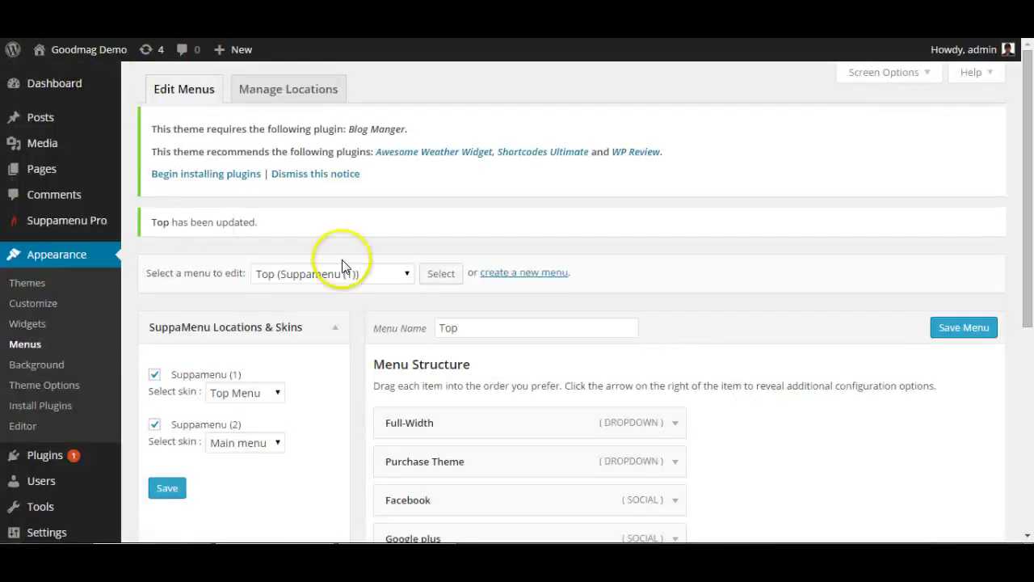
# Return to the menu editor and load Main Menu (Suppamenu (2)) for editing
pyautogui.scroll(-1, 360, 274)
pyautogui.click(401, 203)
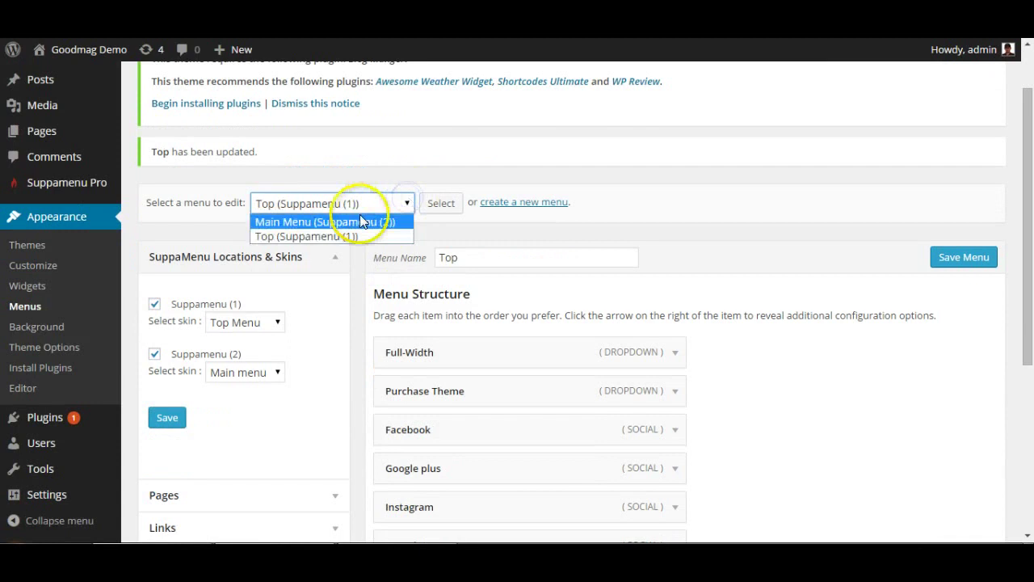
pyautogui.click(360, 221)
pyautogui.click(440, 207)
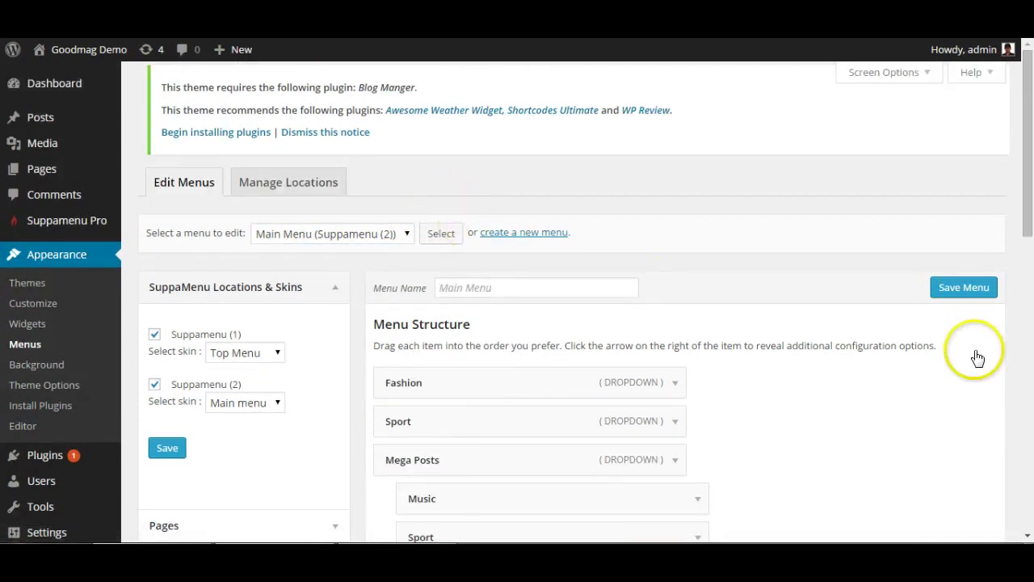
# Expand the Fashion item and set its menu type to "Use as Recent Posts"
pyautogui.scroll(-2, 859, 358)
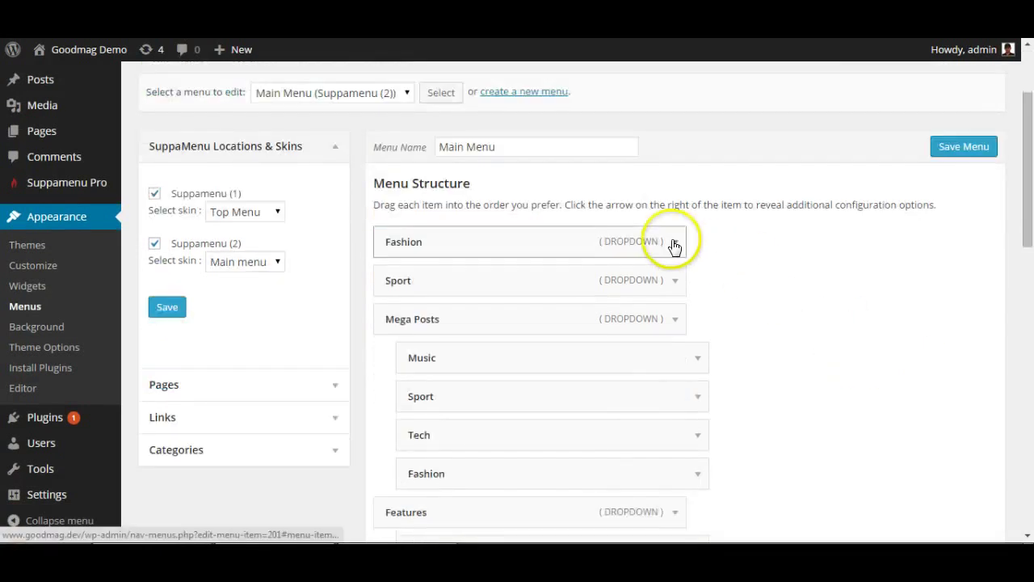
pyautogui.click(676, 243)
pyautogui.scroll(-1, 677, 271)
pyautogui.scroll(-1, 676, 278)
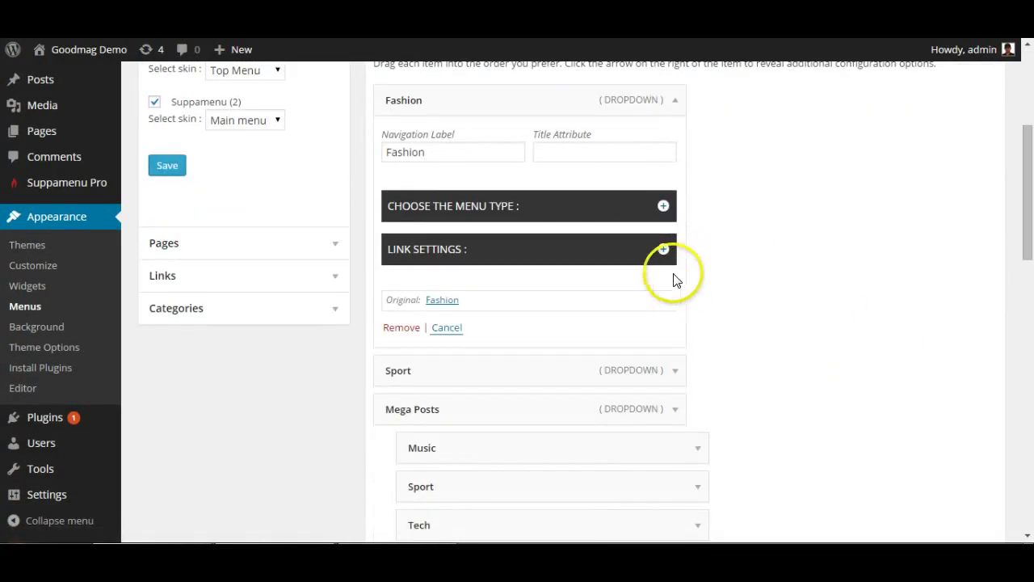
pyautogui.click(663, 207)
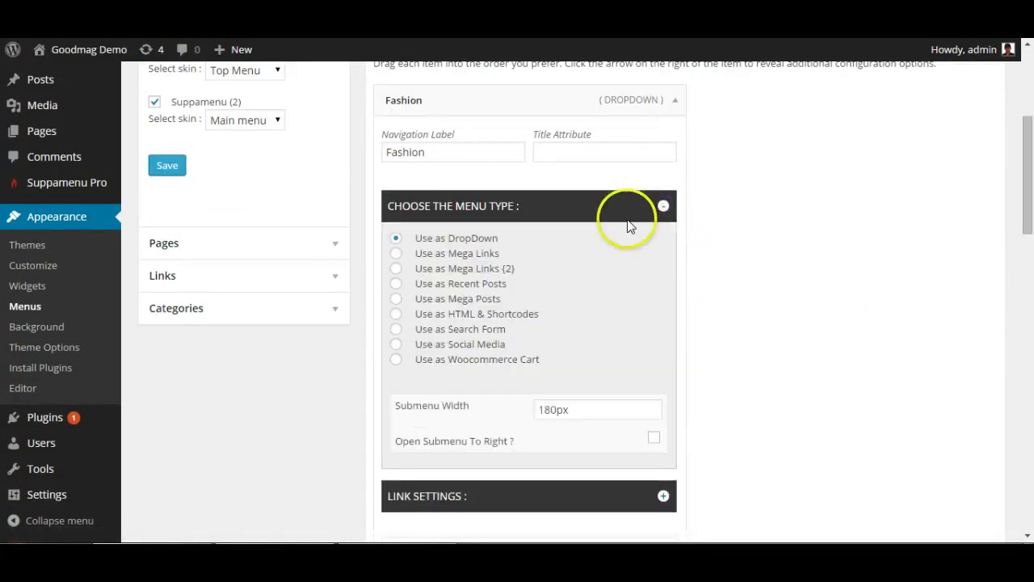
pyautogui.click(397, 283)
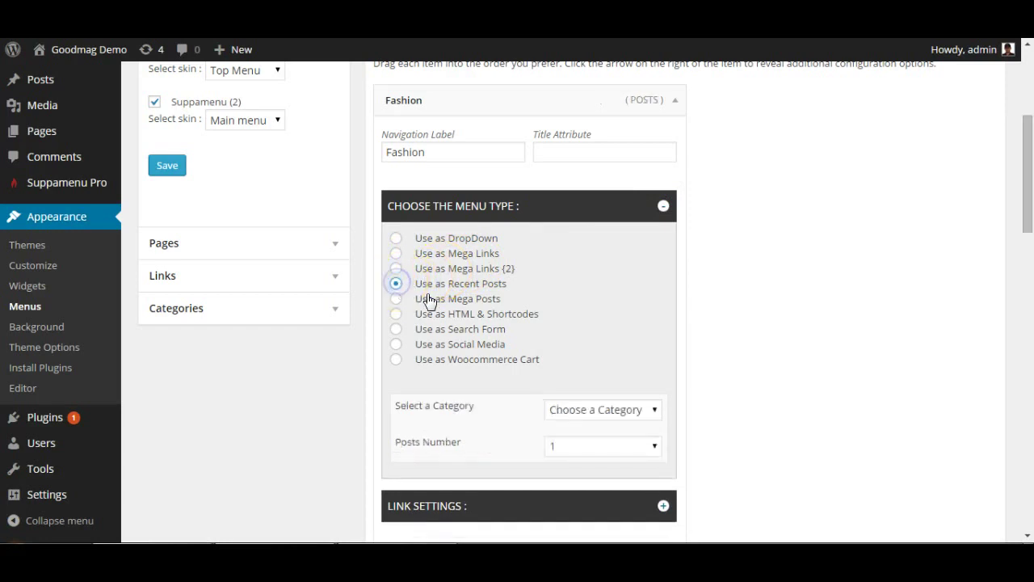
# Set the Fashion item's recent posts category to Fashion and its posts number to 4
pyautogui.scroll(-1, 578, 313)
pyautogui.scroll(1, 679, 347)
pyautogui.scroll(-1, 676, 355)
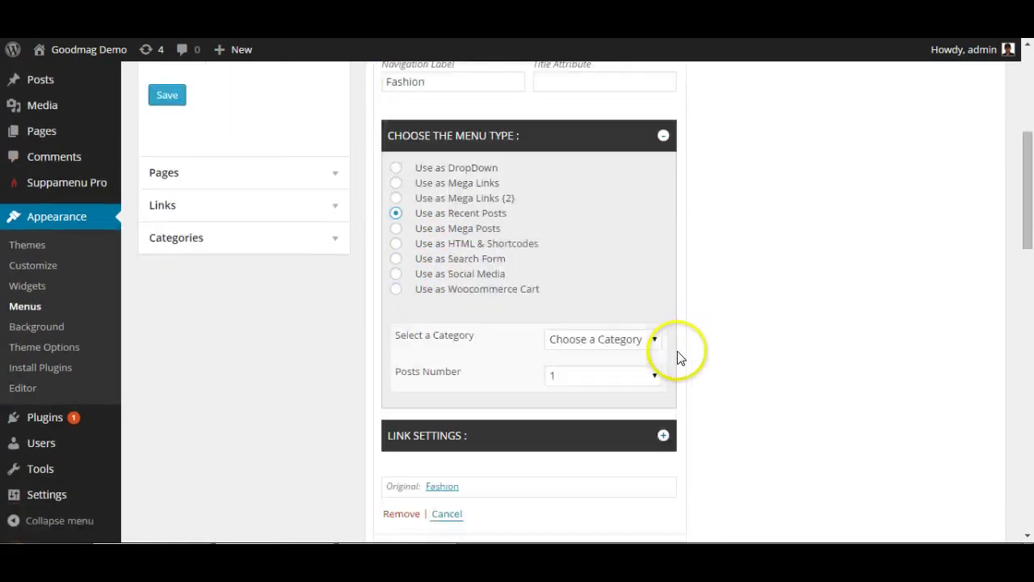
pyautogui.click(652, 339)
pyautogui.click(596, 400)
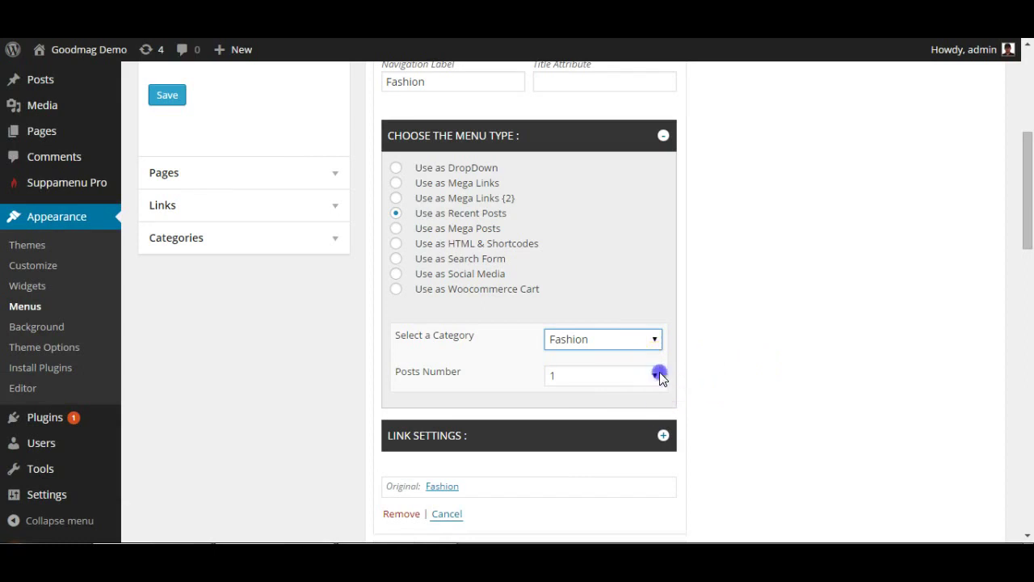
pyautogui.click(658, 374)
pyautogui.click(587, 131)
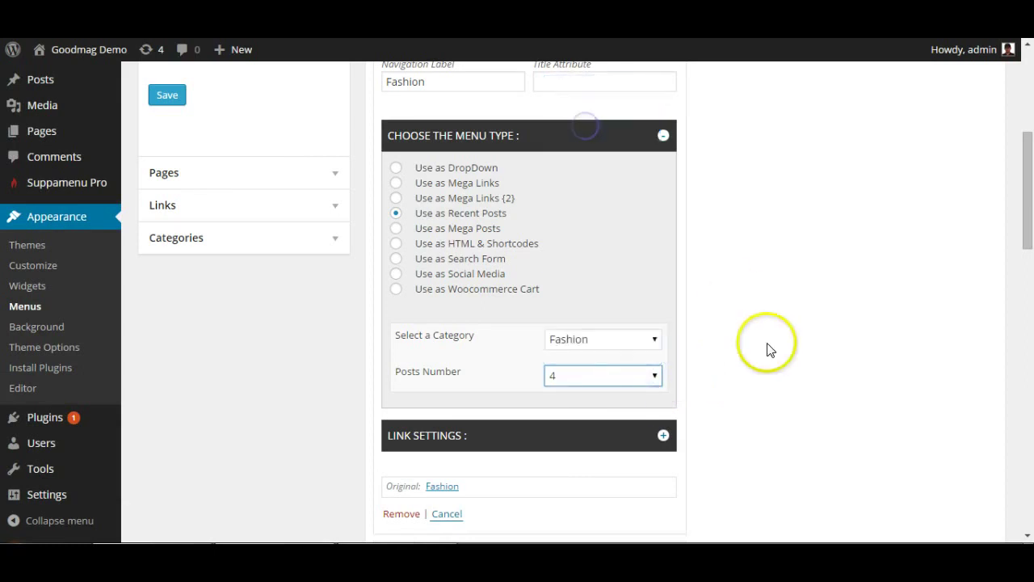
# Save the Main Menu with the Fashion item's recent posts settings
pyautogui.scroll(-15, 768, 351)
pyautogui.scroll(-4, 847, 421)
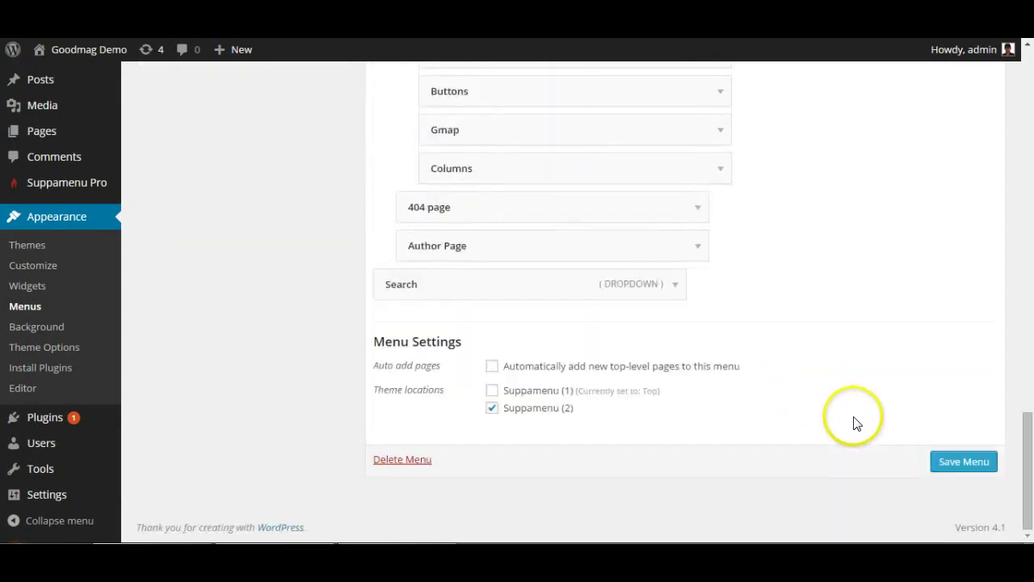
pyautogui.click(956, 472)
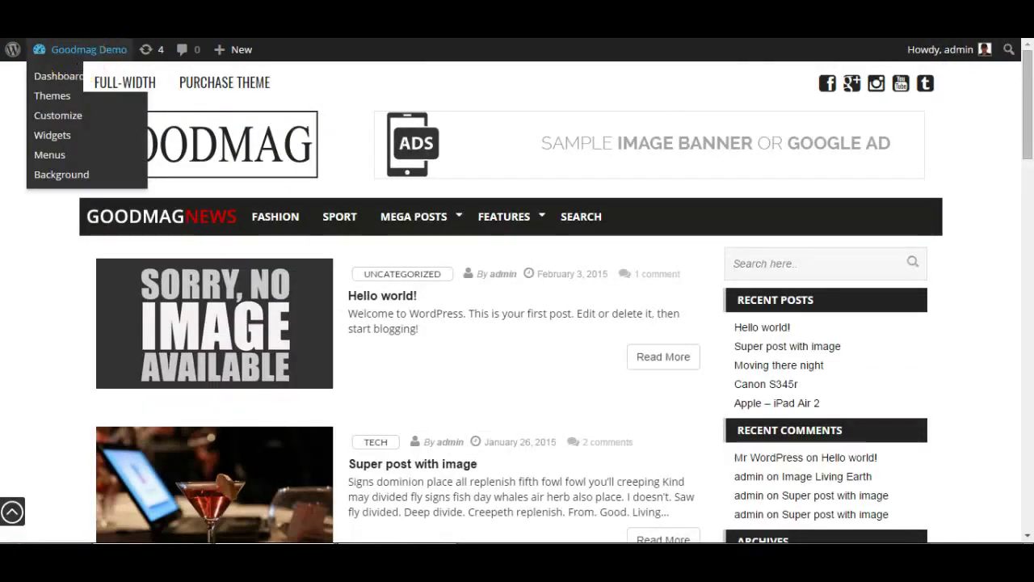
# Reload the site's front page, check the Fashion item's recent posts submenu, and return to the menu editor
pyautogui.click(89, 49)
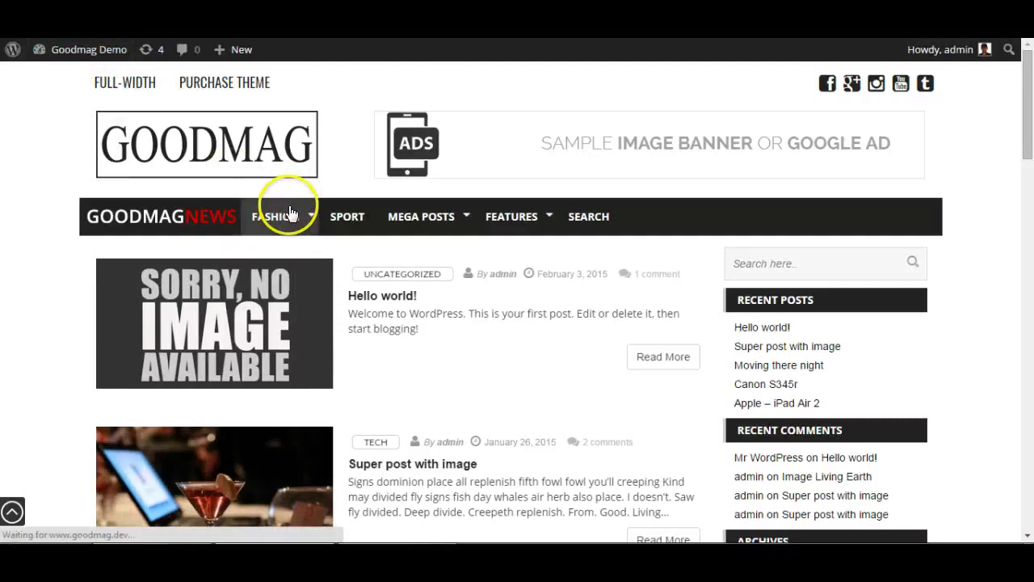
pyautogui.moveTo(289, 216)
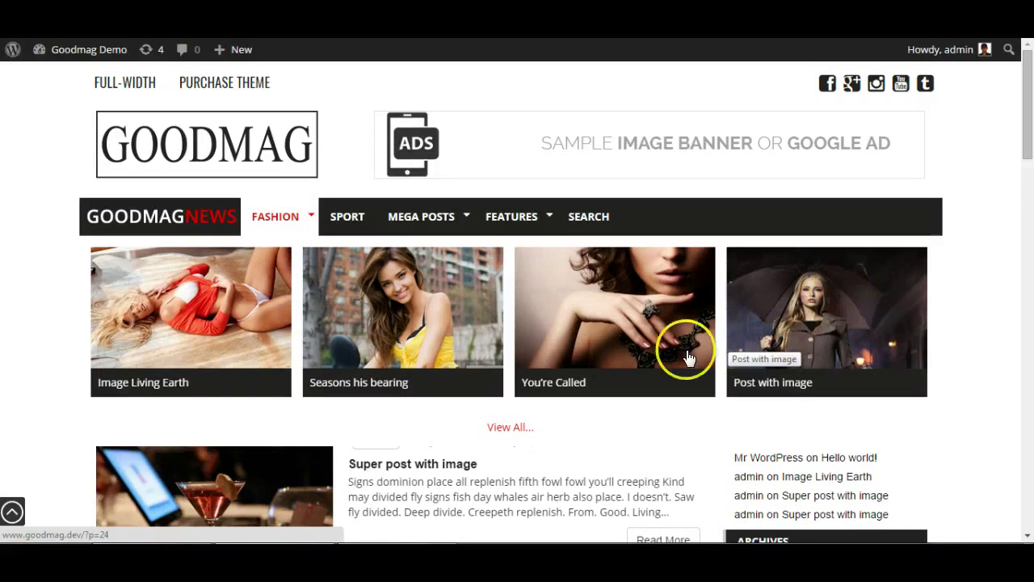
pyautogui.hotkey('alt', 'Left')
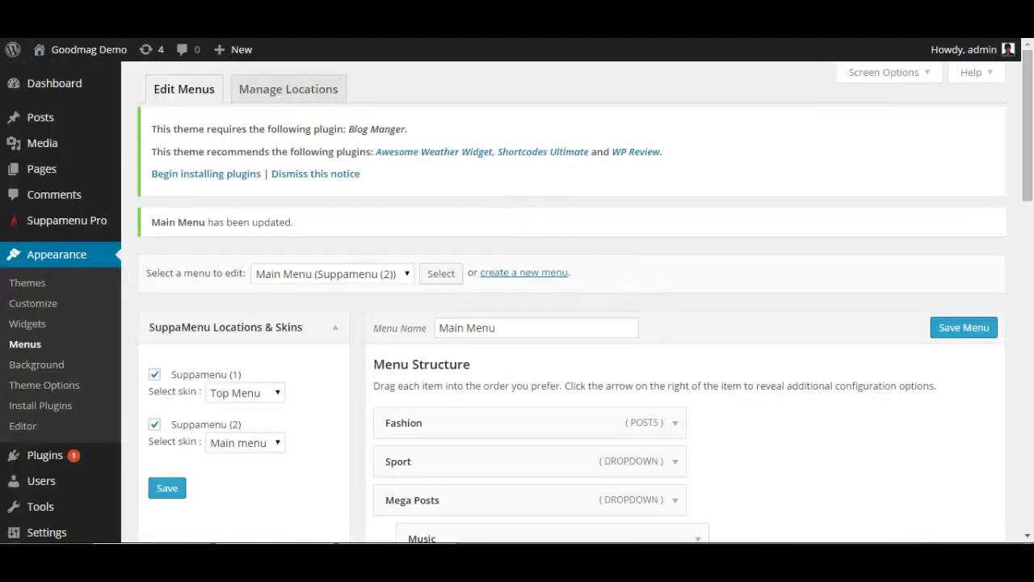
pyautogui.hotkey('alt', 'Right')
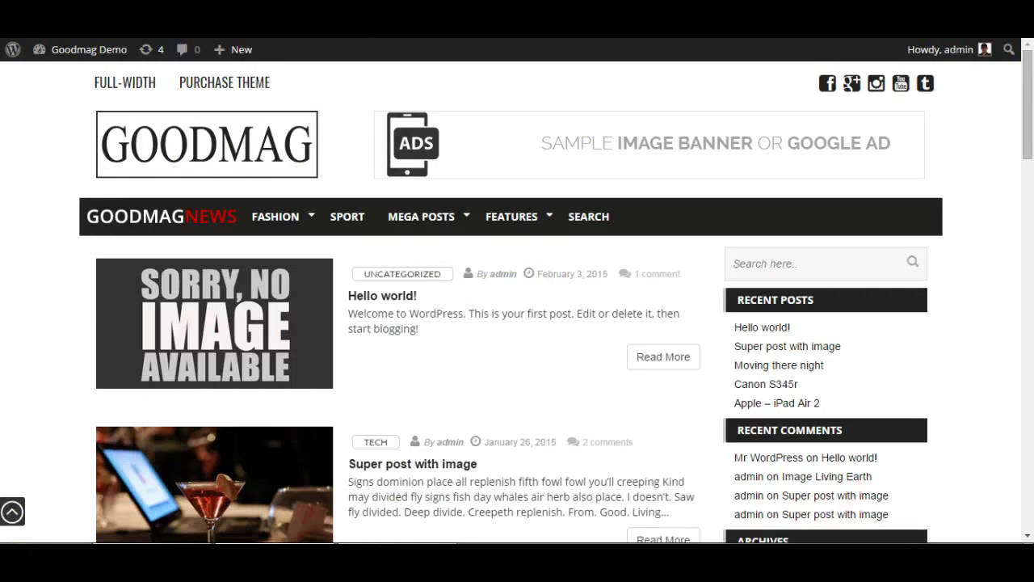
pyautogui.hotkey('alt', 'Left')
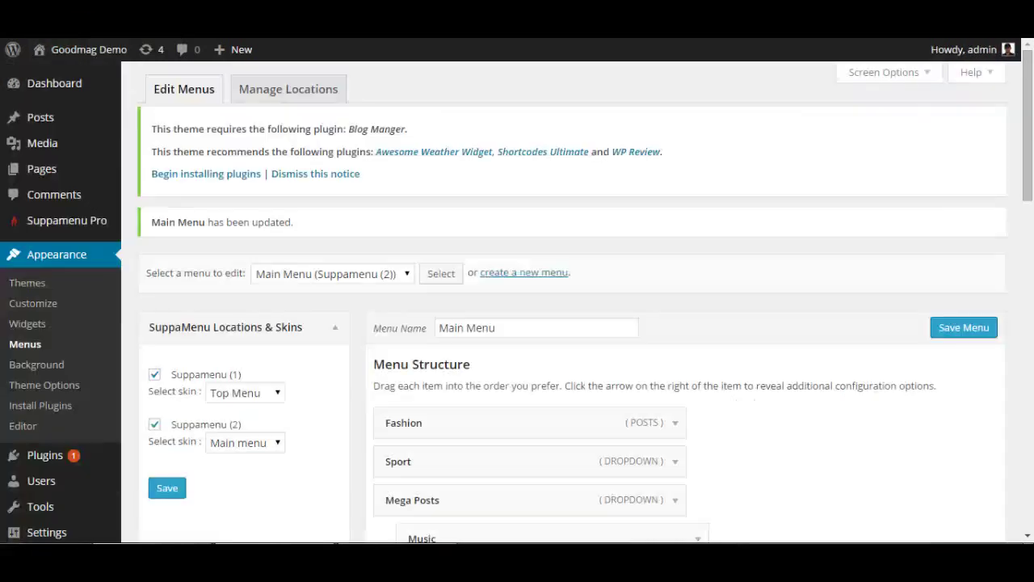
# Expand the Mega Posts item and set its menu type to "Use as Mega Posts"
pyautogui.scroll(-2, 683, 401)
pyautogui.click(674, 360)
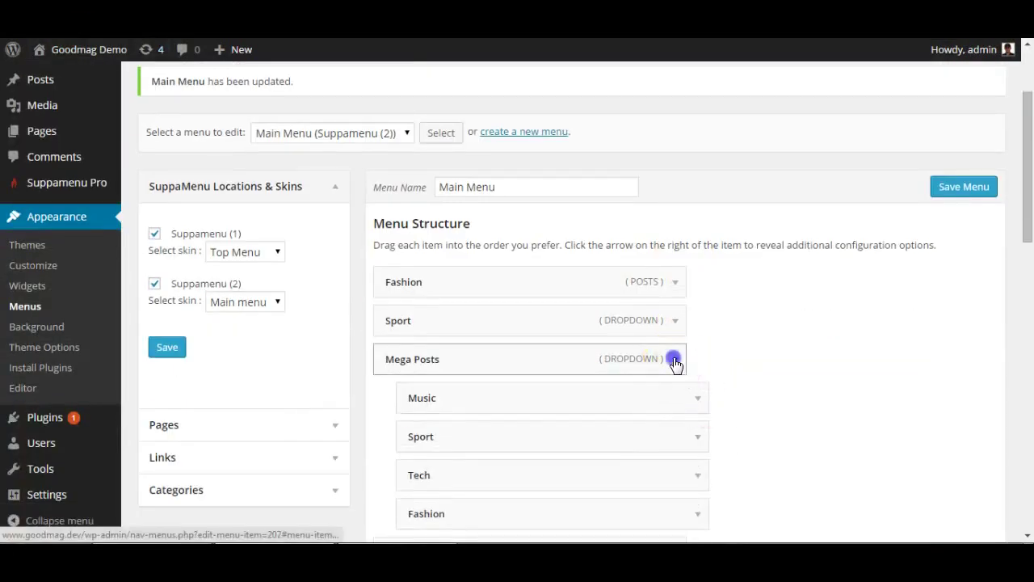
pyautogui.scroll(-2, 678, 363)
pyautogui.click(662, 324)
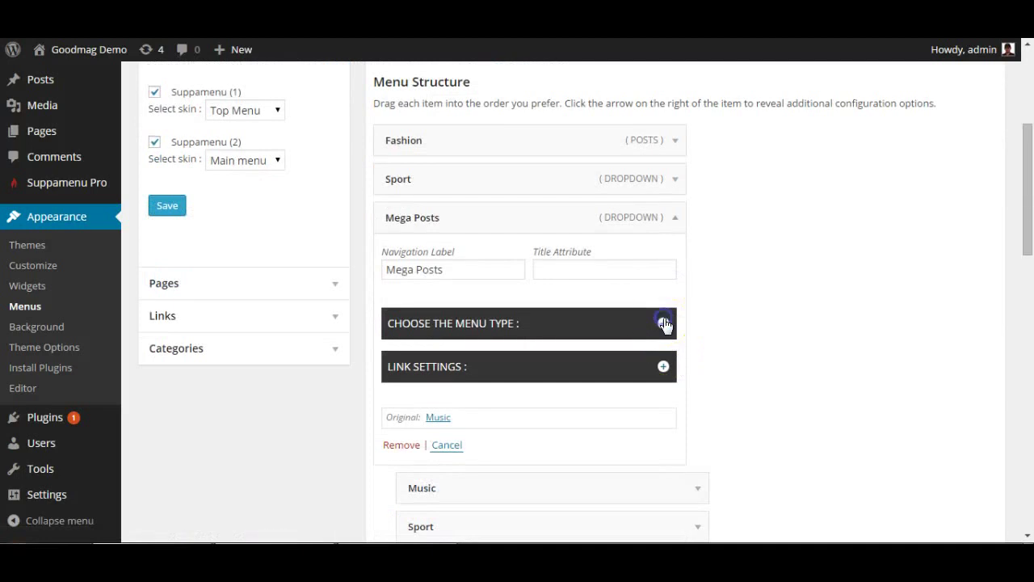
pyautogui.scroll(-1, 614, 331)
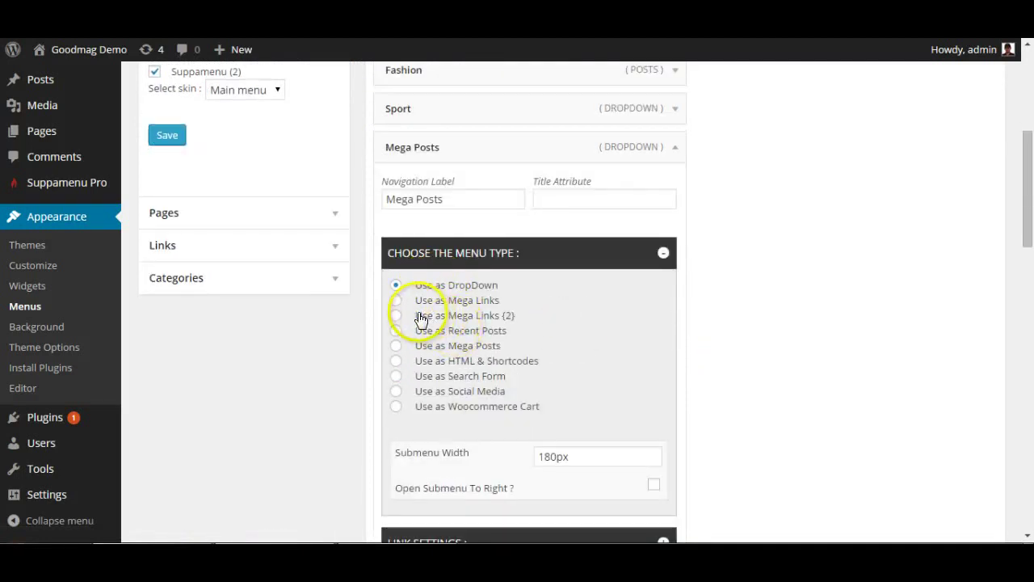
pyautogui.click(396, 346)
pyautogui.scroll(-2, 698, 396)
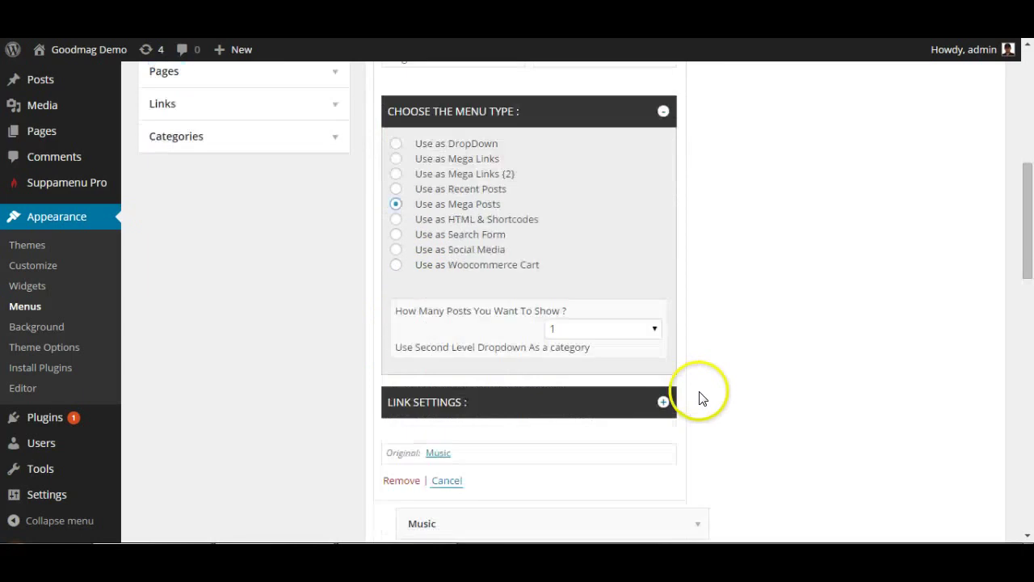
# Set the Mega Posts item to show 4 posts and review its link settings
pyautogui.click(638, 331)
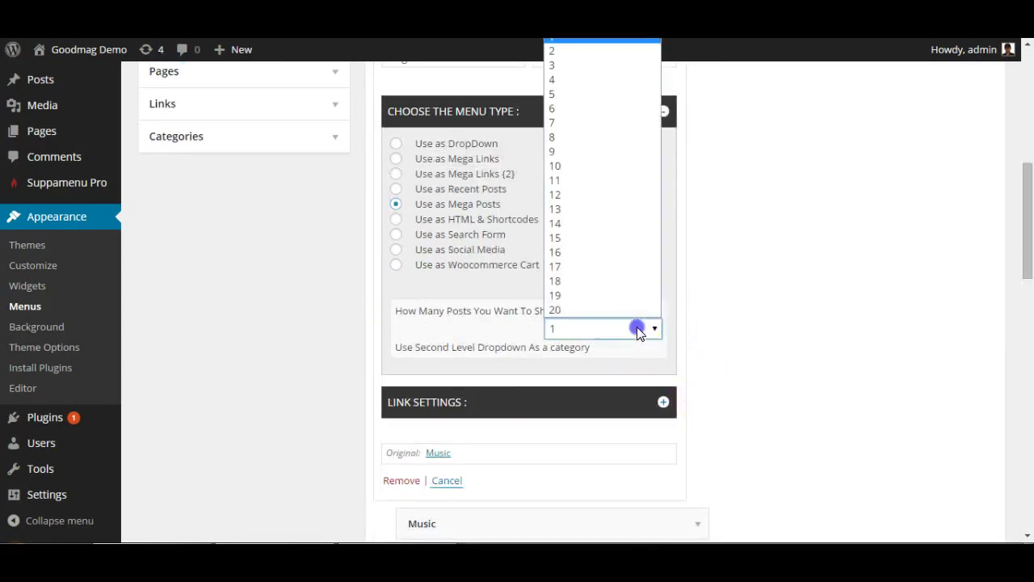
pyautogui.click(573, 81)
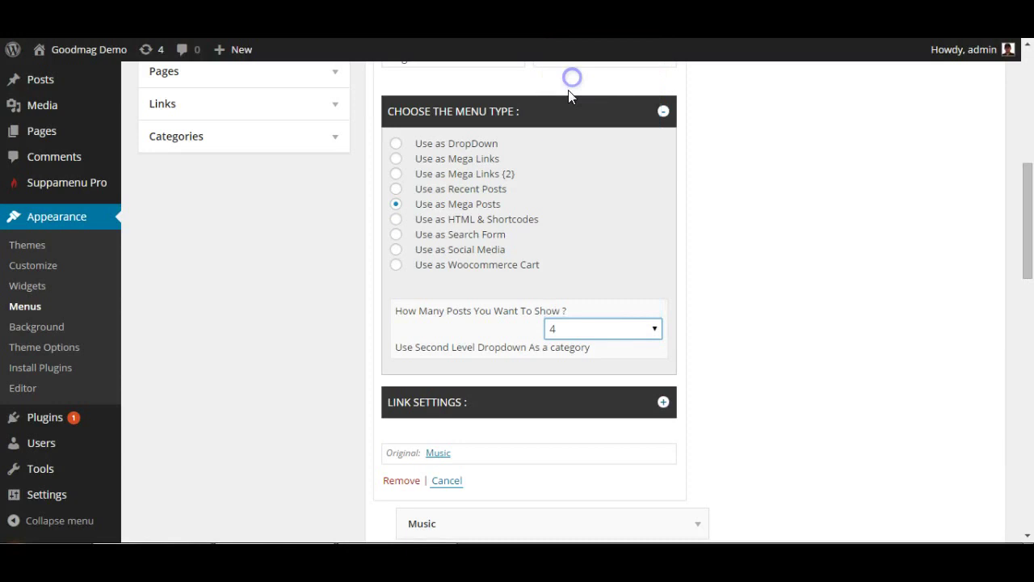
pyautogui.click(663, 402)
pyautogui.scroll(-2, 735, 406)
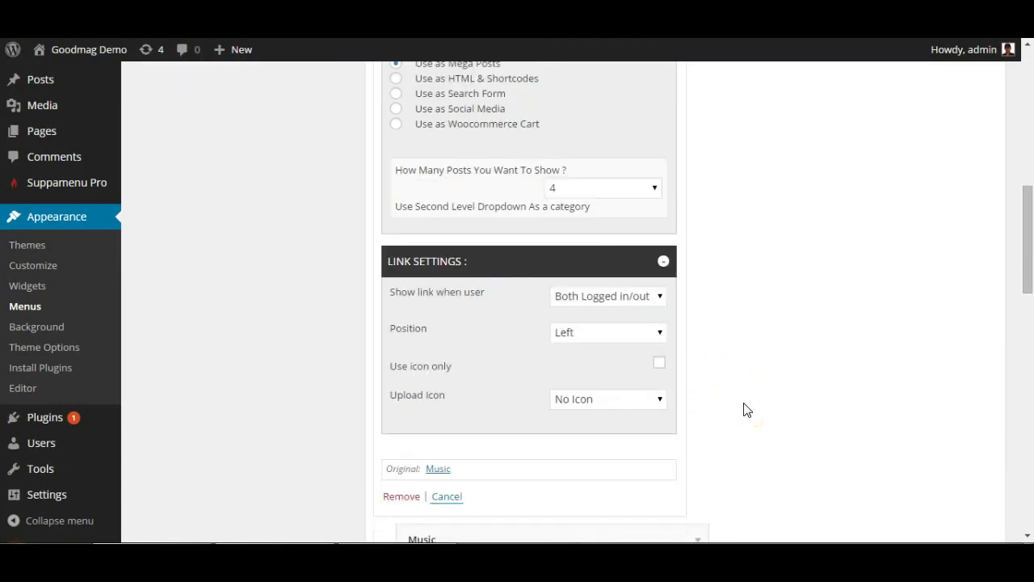
pyautogui.scroll(1, 744, 410)
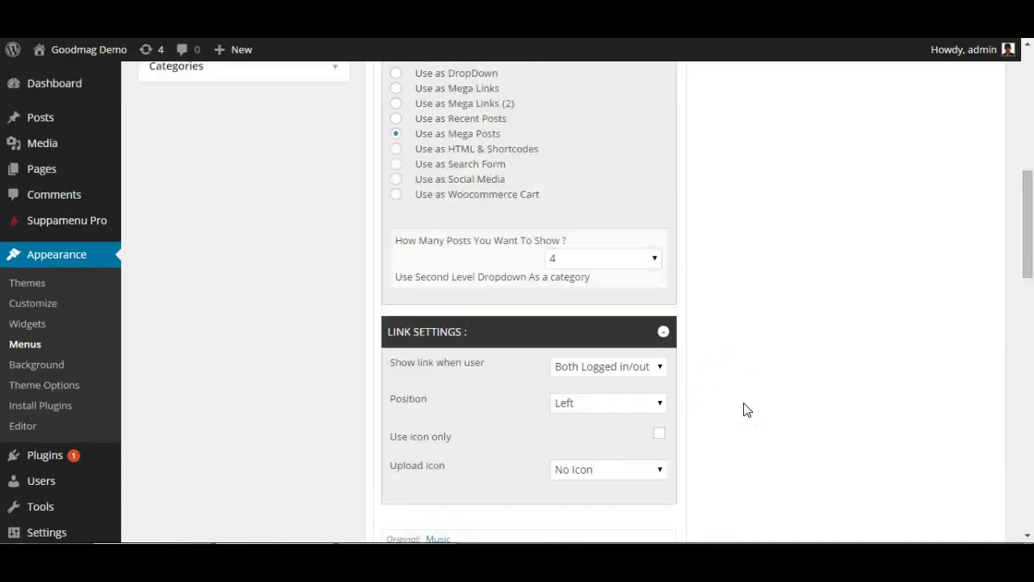
pyautogui.click(663, 335)
pyautogui.scroll(-1, 700, 347)
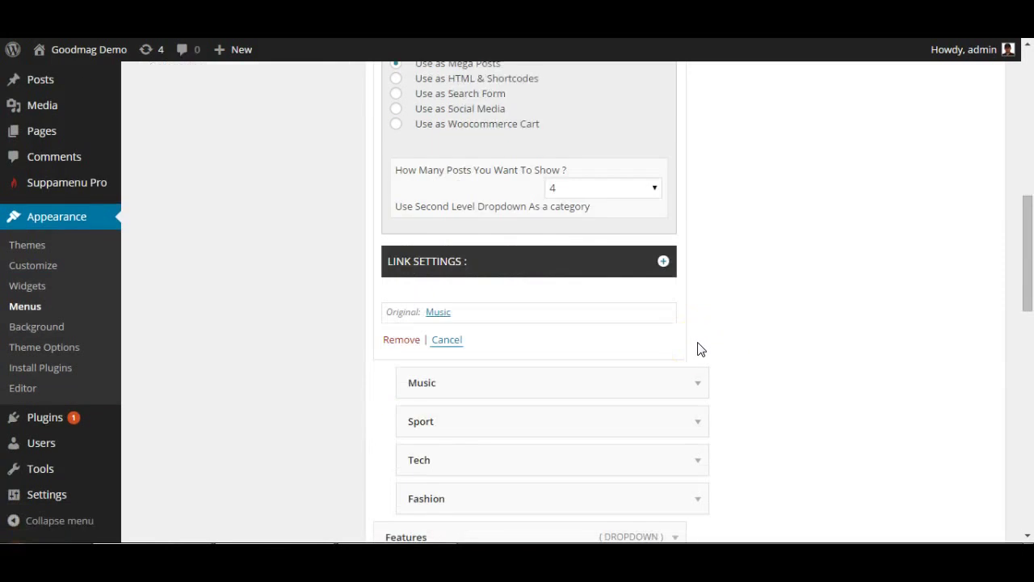
# Save the Main Menu and check the Mega Posts item on the site's front page
pyautogui.scroll(-13, 700, 349)
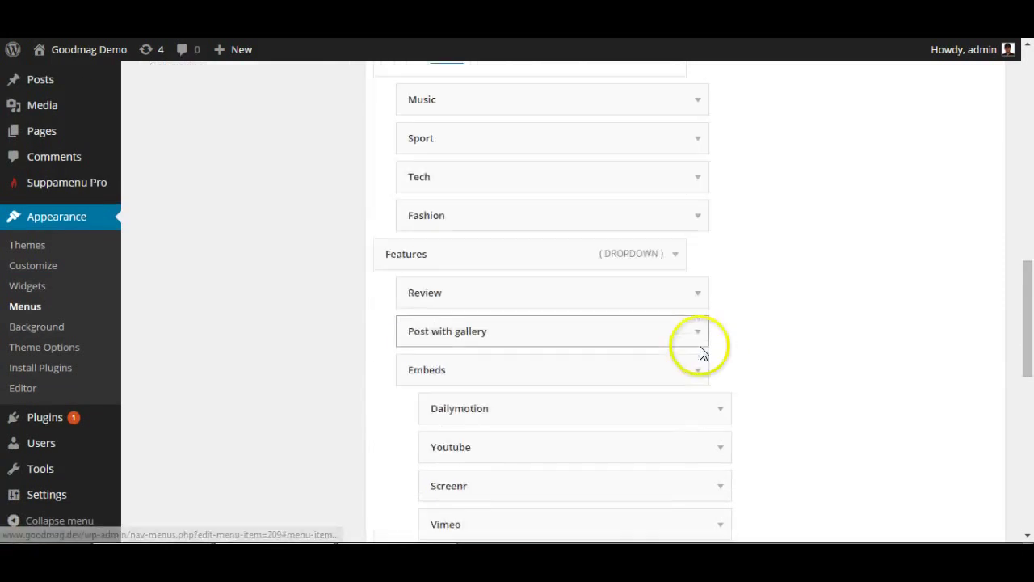
pyautogui.click(962, 490)
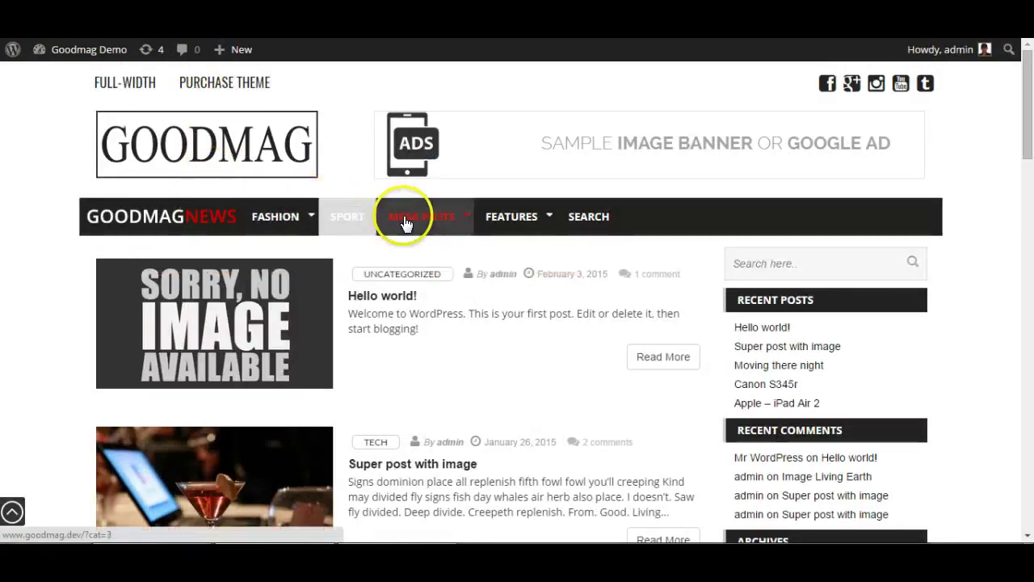
pyautogui.moveTo(406, 224)
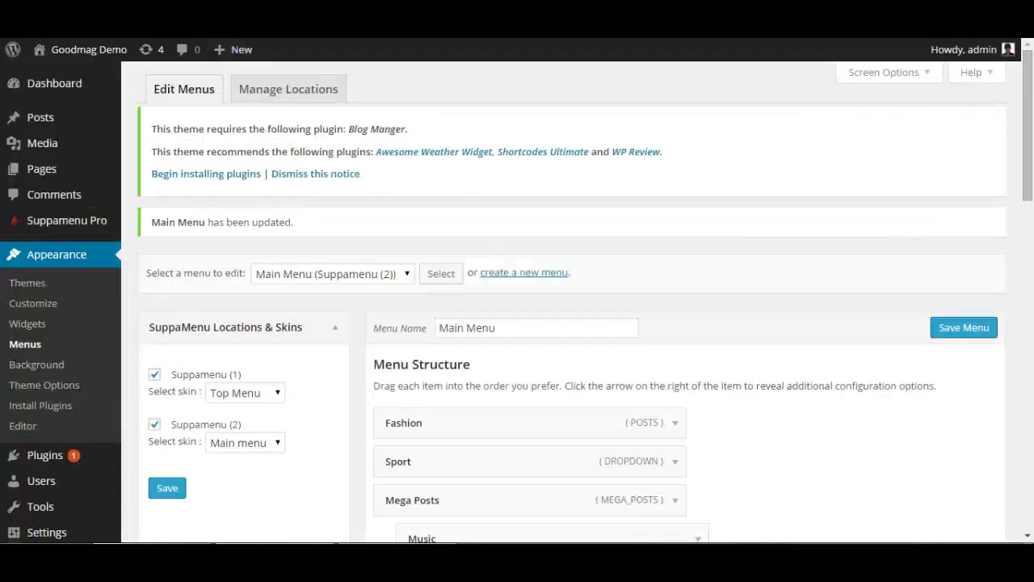
# Back in the menu editor, set the mega menu child category of the Music item under Mega Posts to Music
pyautogui.scroll(-3, 517, 307)
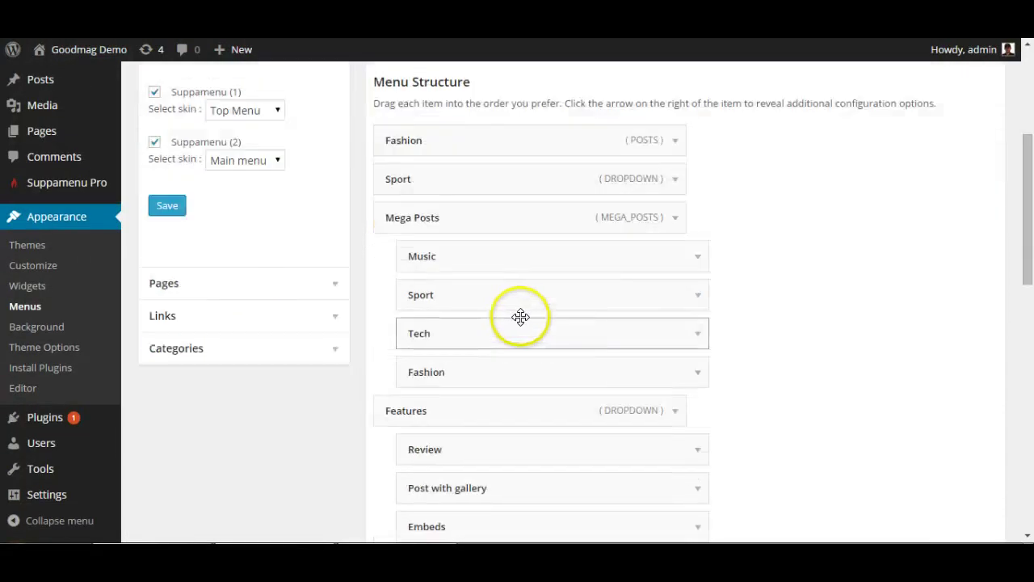
pyautogui.click(698, 257)
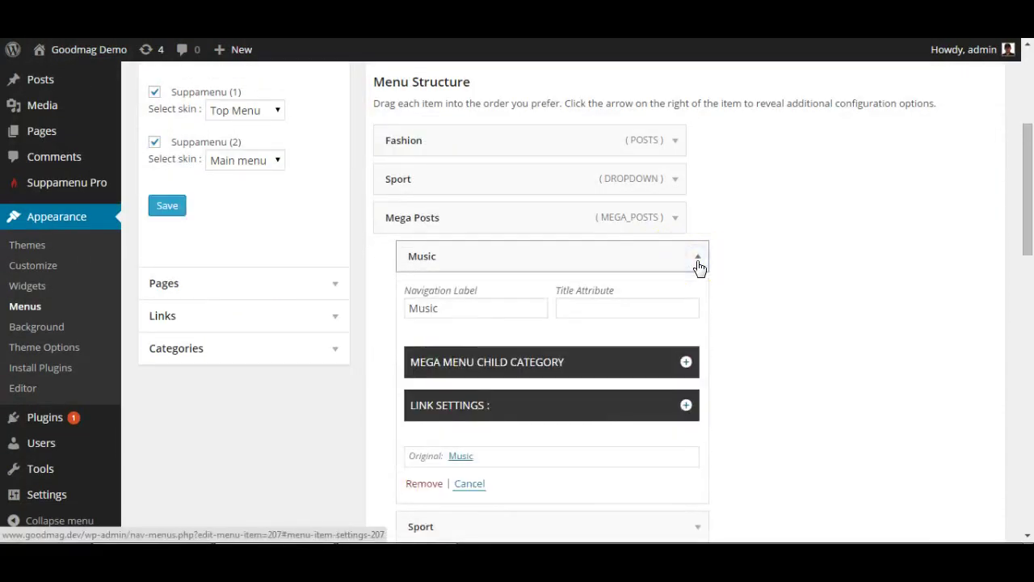
pyautogui.scroll(-2, 693, 266)
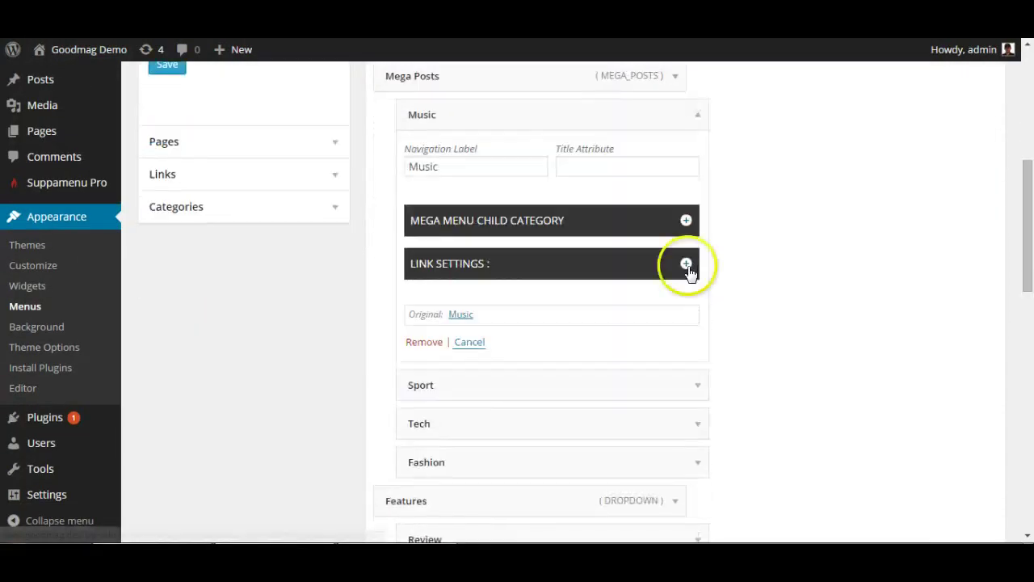
pyautogui.click(686, 222)
pyautogui.click(523, 271)
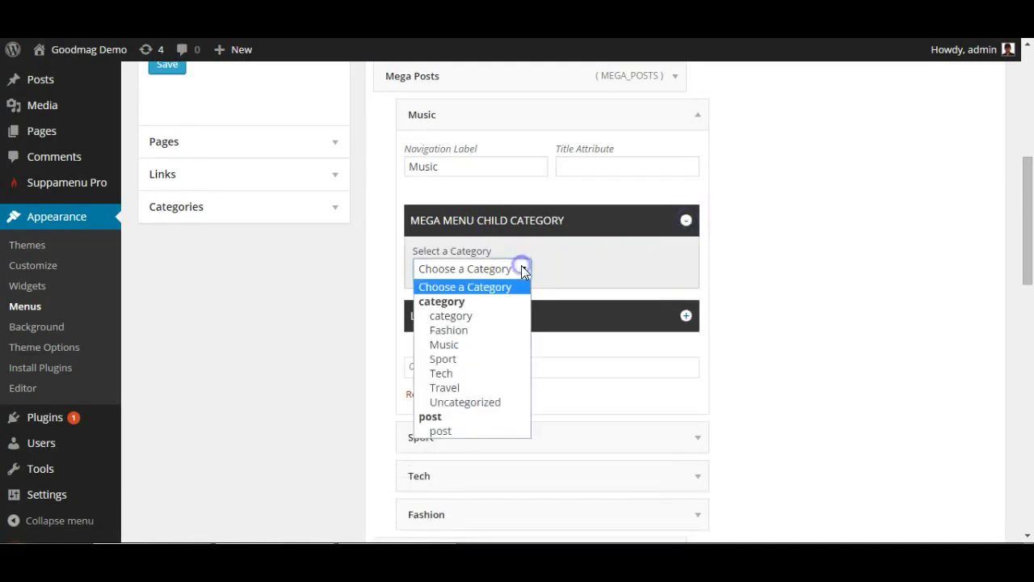
pyautogui.click(456, 346)
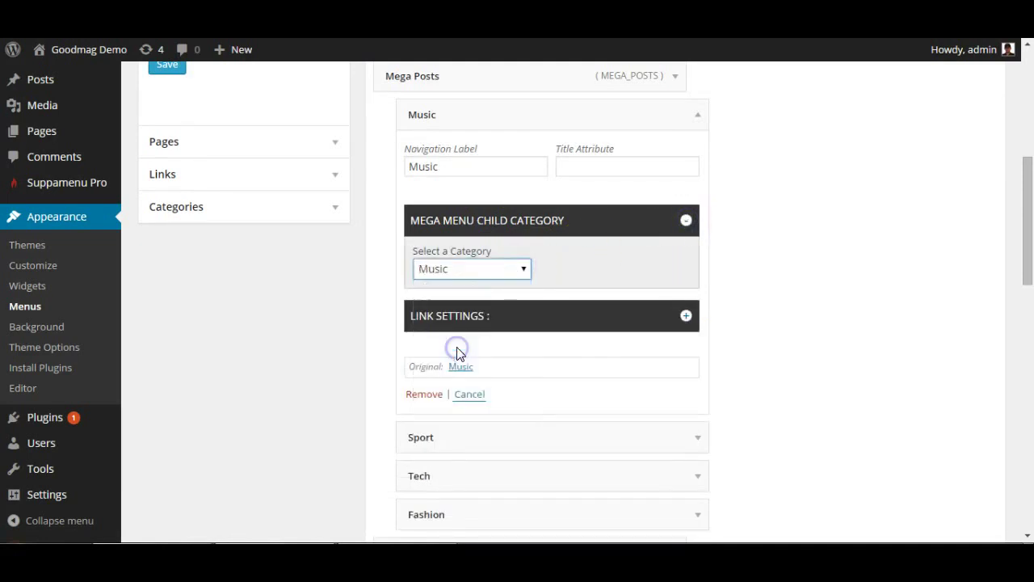
# Set the mega menu child category of the Sport item under Mega Posts to Sport
pyautogui.scroll(-1, 712, 381)
pyautogui.click(701, 367)
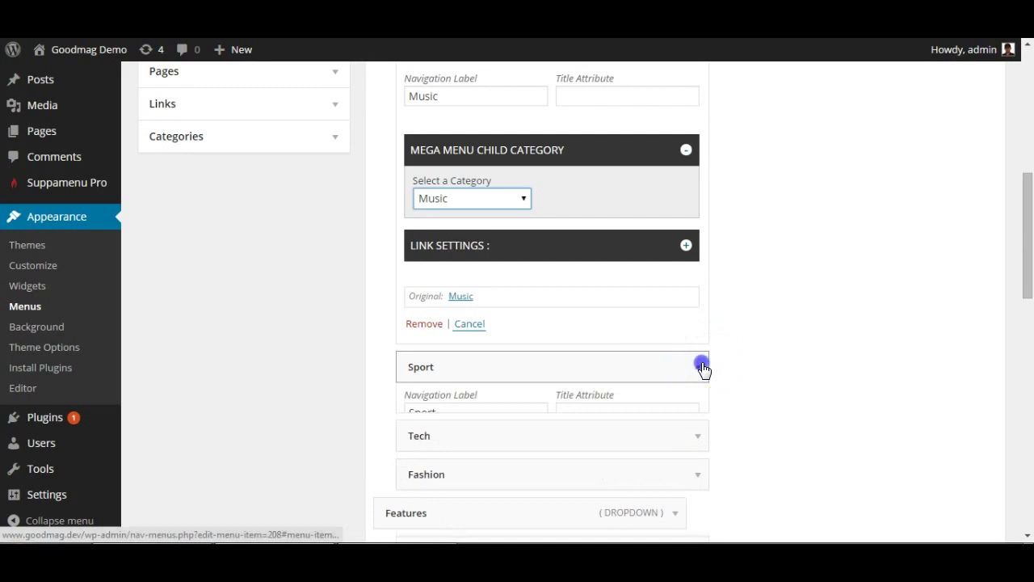
pyautogui.scroll(-2, 702, 367)
pyautogui.click(685, 332)
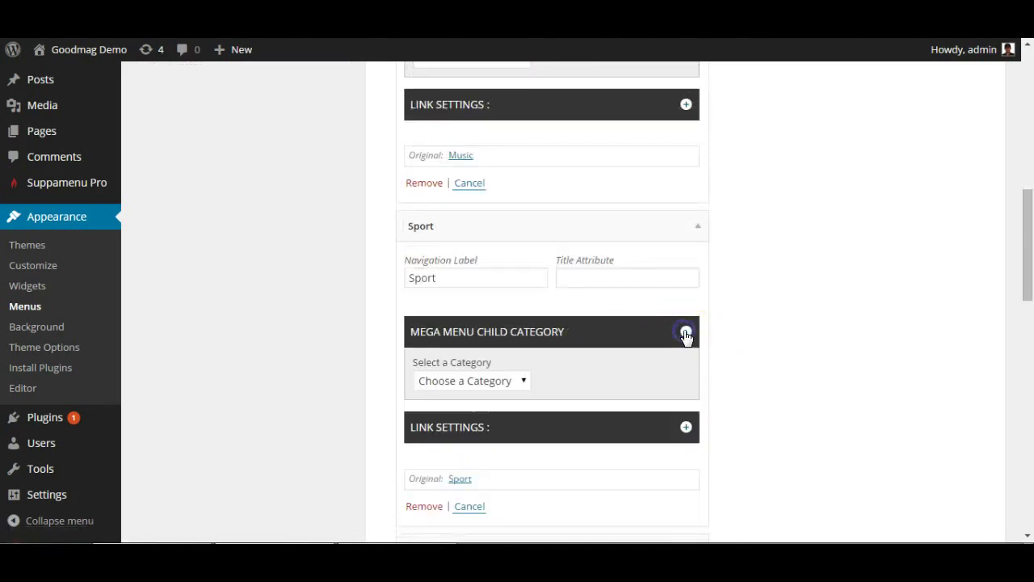
pyautogui.click(492, 380)
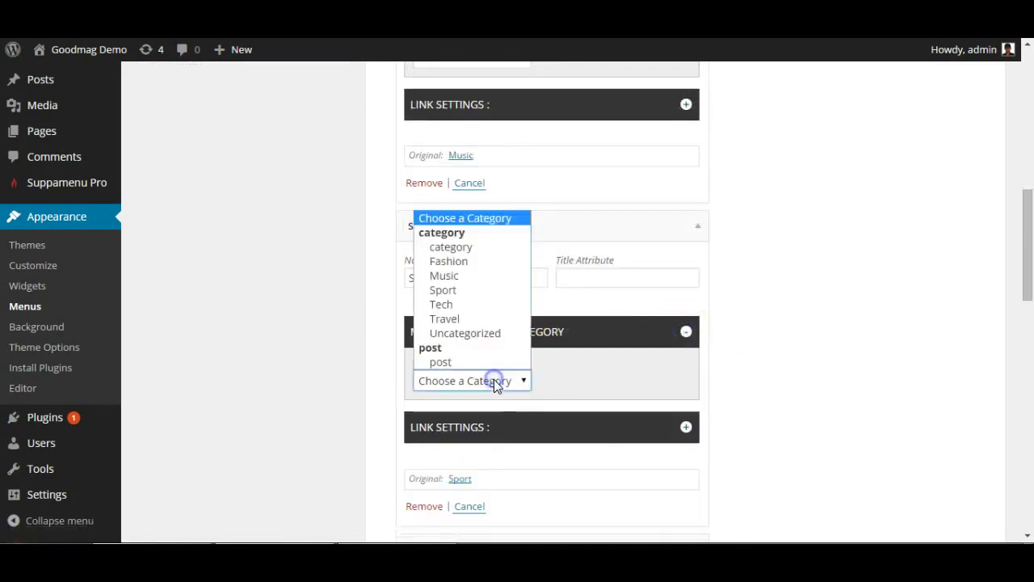
pyautogui.click(445, 290)
# Set the mega menu child category of the Tech item under Mega Posts to Tech
pyautogui.scroll(-2, 775, 385)
pyautogui.scroll(-1, 693, 386)
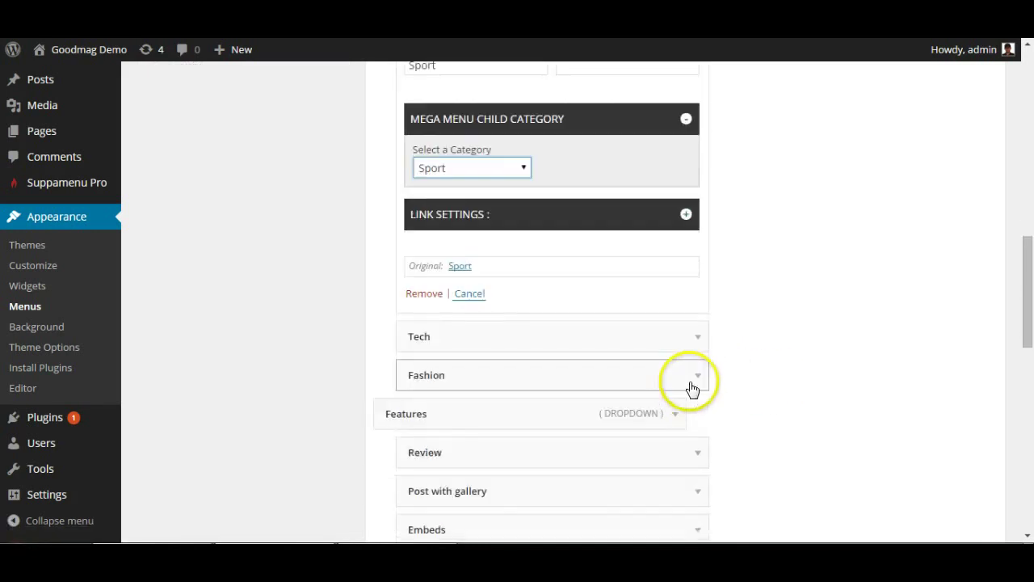
pyautogui.click(696, 339)
pyautogui.scroll(-1, 589, 339)
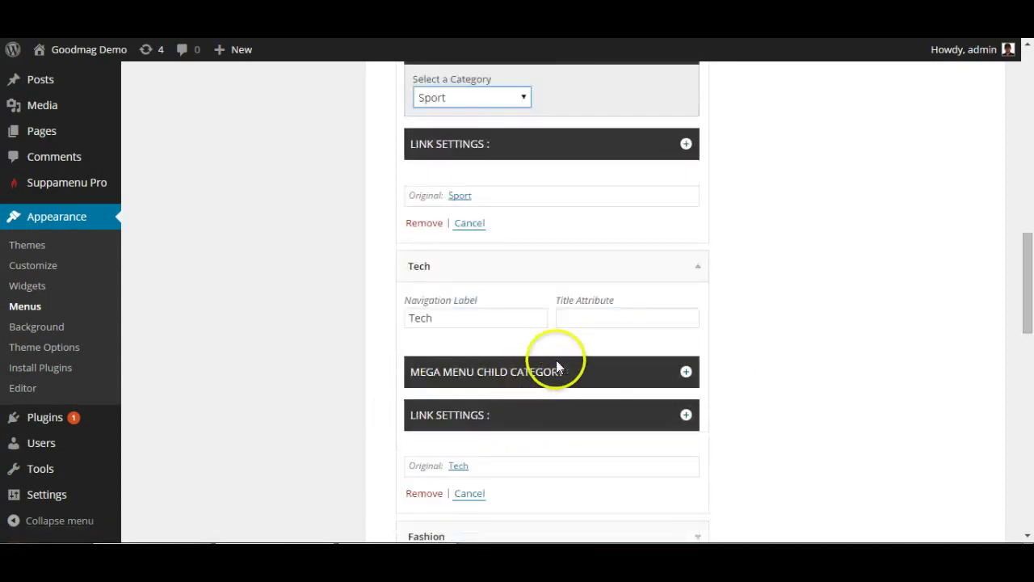
pyautogui.click(685, 372)
pyautogui.scroll(-2, 498, 305)
pyautogui.click(499, 280)
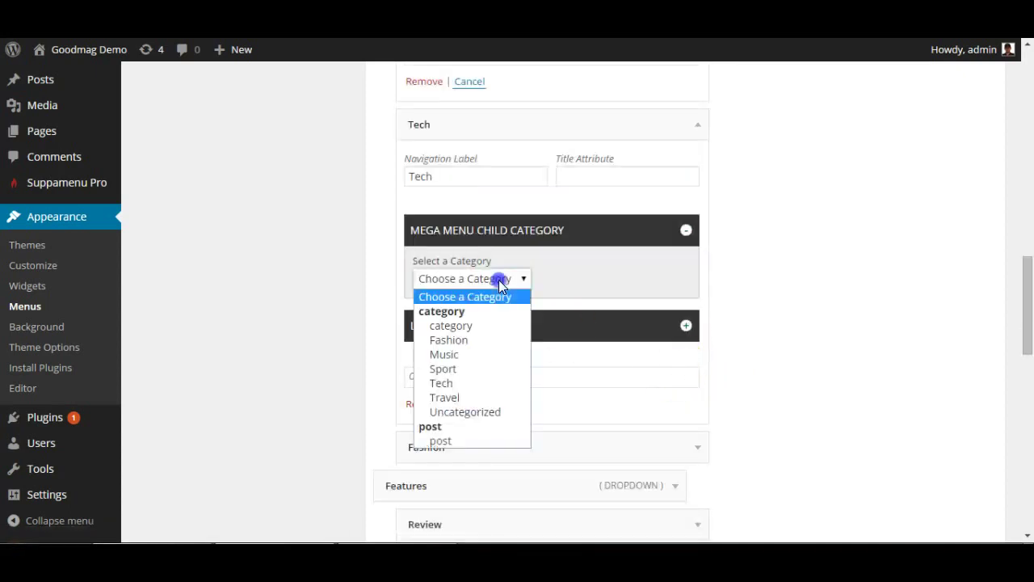
pyautogui.click(442, 381)
# Set the mega menu child category of the Fashion item under Mega Posts to Fashion
pyautogui.scroll(-2, 727, 323)
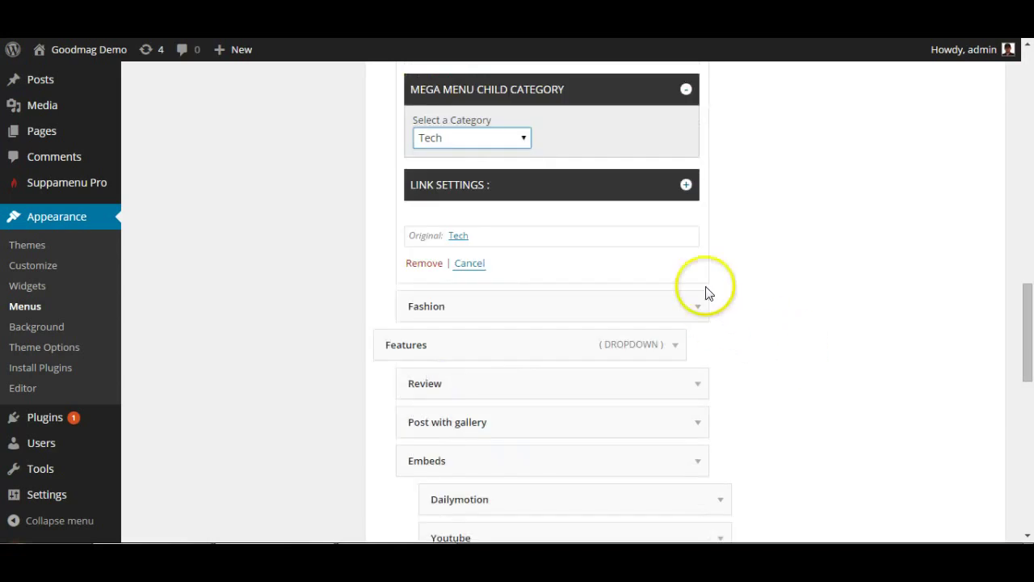
pyautogui.click(698, 303)
pyautogui.scroll(-1, 678, 316)
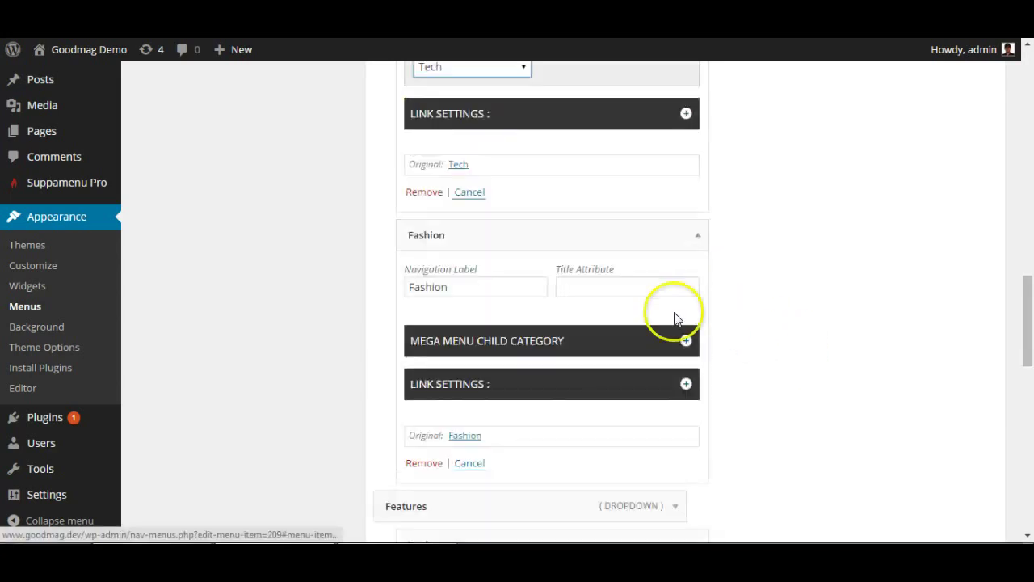
pyautogui.click(686, 340)
pyautogui.scroll(-2, 554, 314)
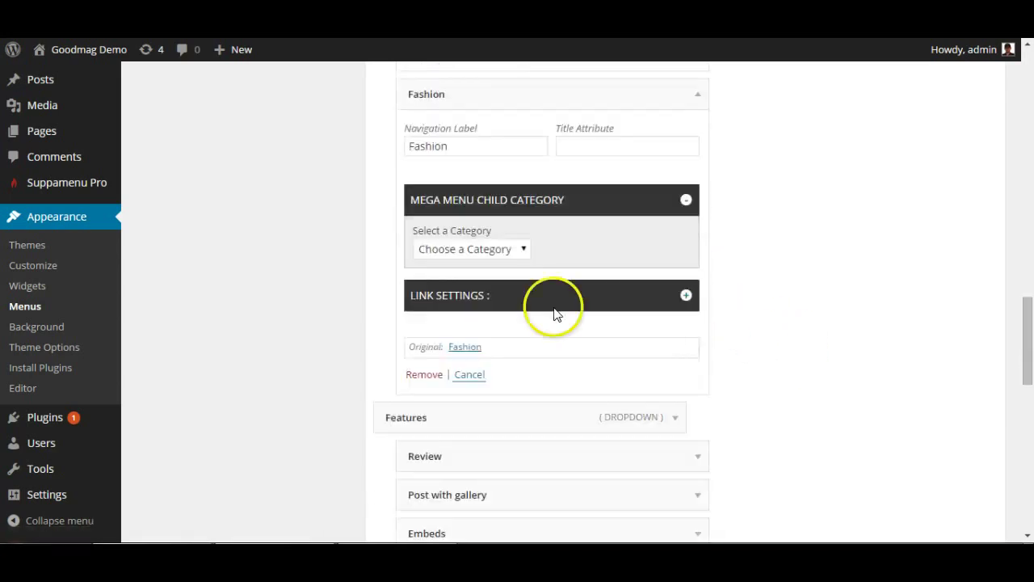
pyautogui.click(502, 253)
pyautogui.click(445, 310)
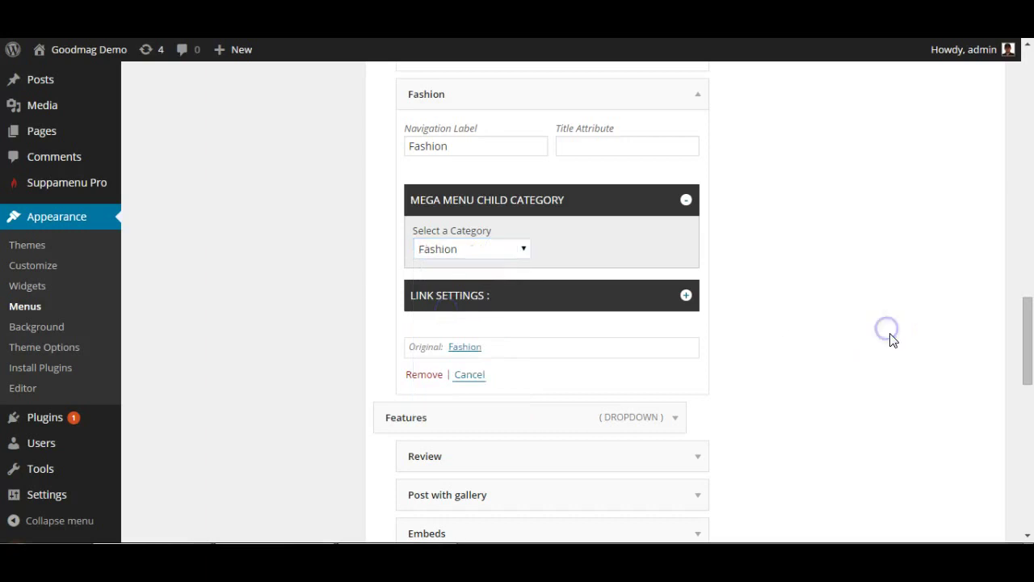
# Save the Main Menu and check the Mega Posts and Features submenus on the site's front page
pyautogui.scroll(-10, 888, 339)
pyautogui.click(945, 471)
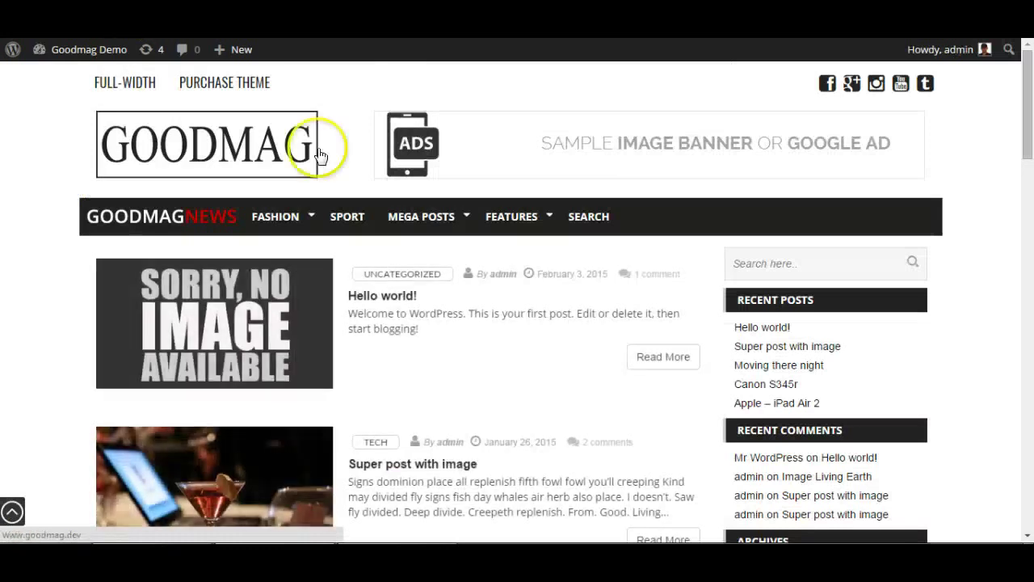
pyautogui.moveTo(426, 224)
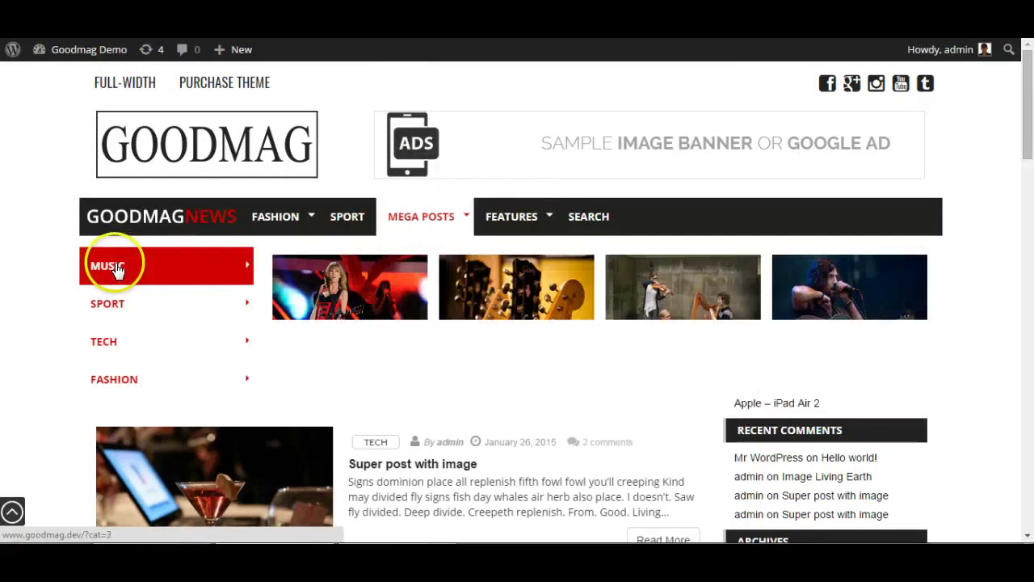
pyautogui.moveTo(111, 321)
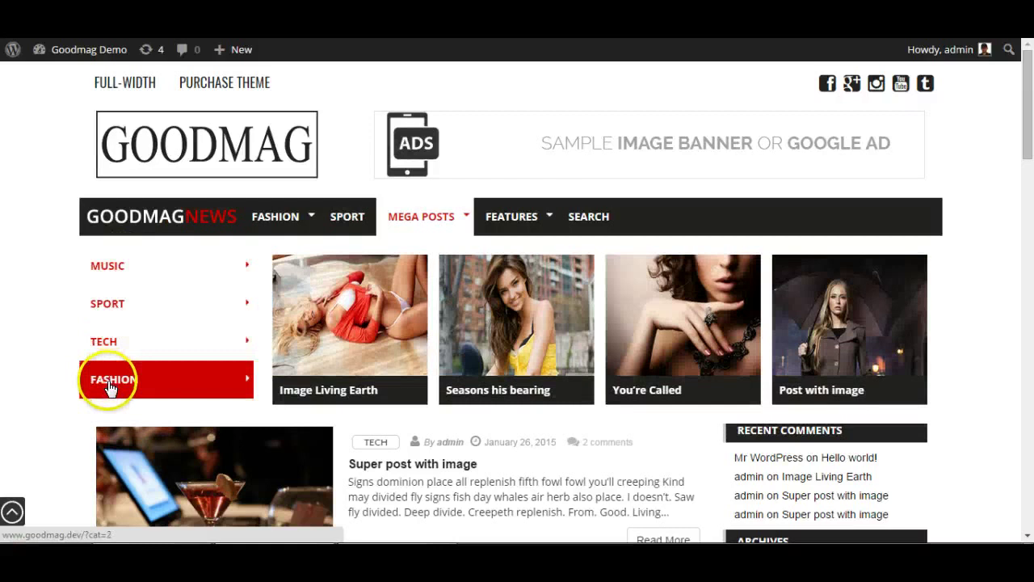
pyautogui.moveTo(119, 273)
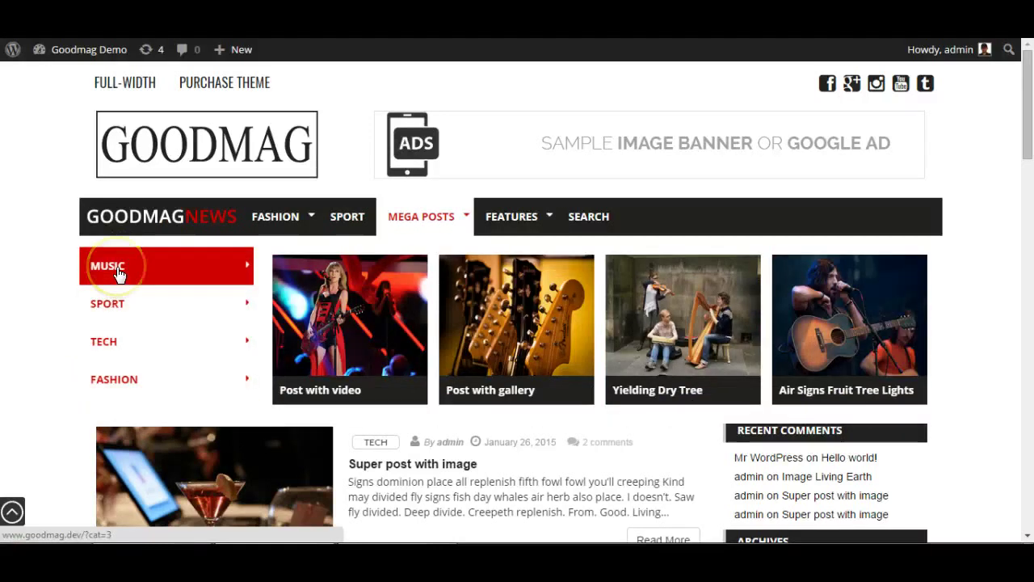
pyautogui.moveTo(515, 224)
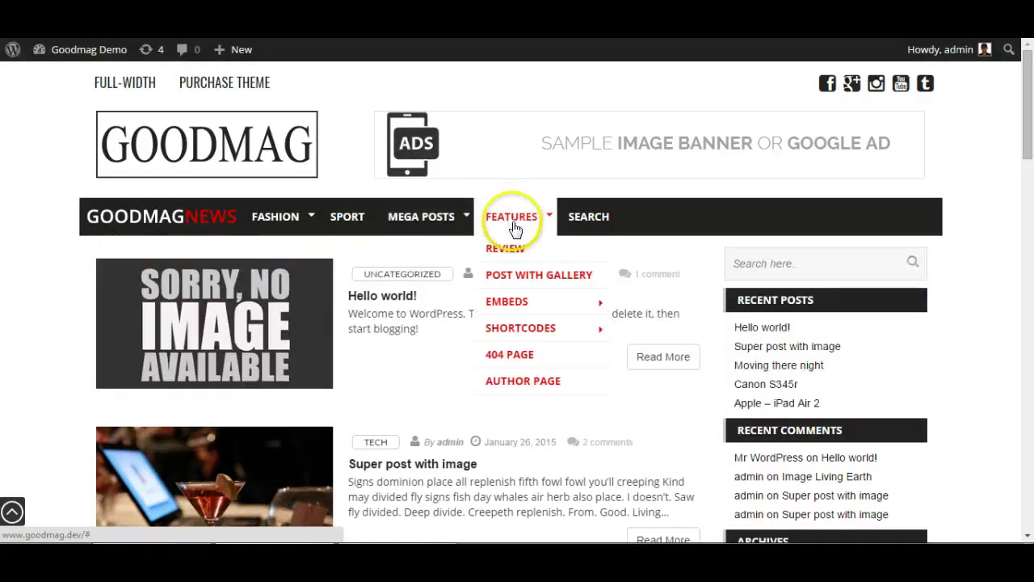